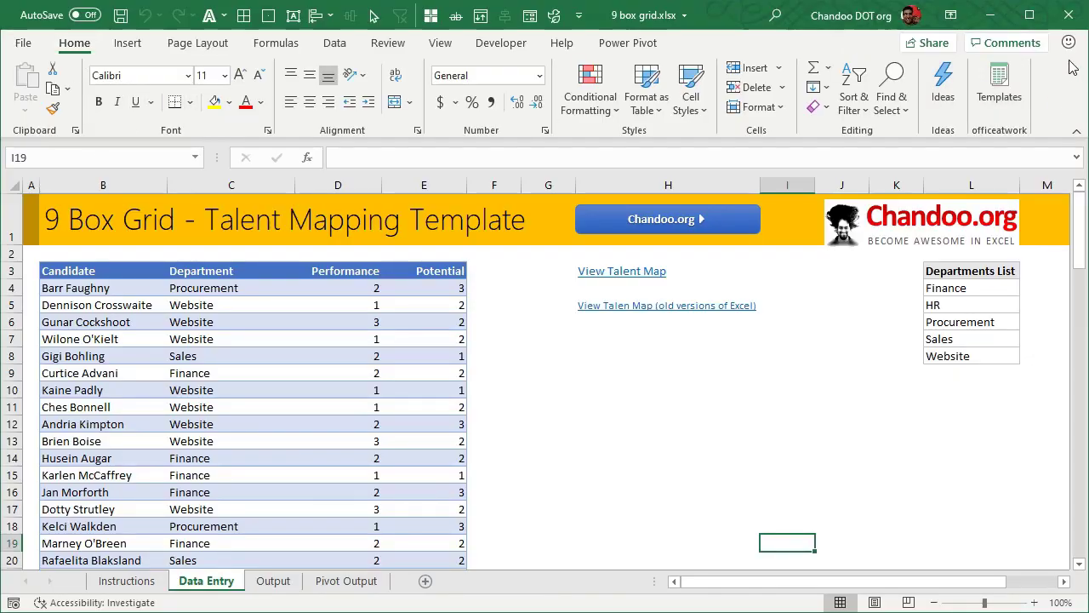
Step: Collapse the ribbon and review the candidate names, departments and scores in the table
click(1077, 132)
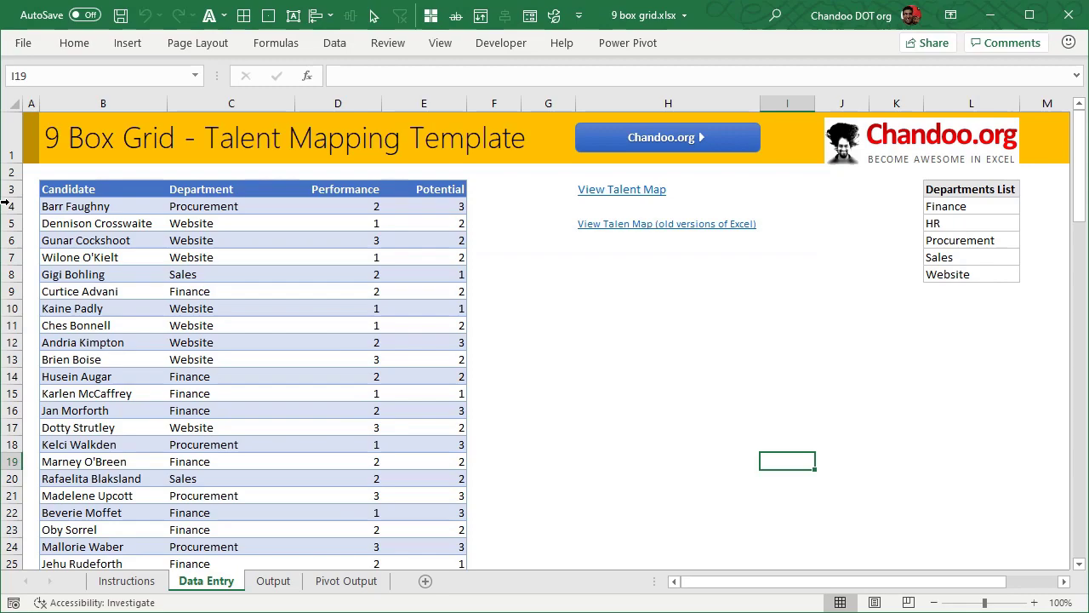
drag(81, 206, 85, 546)
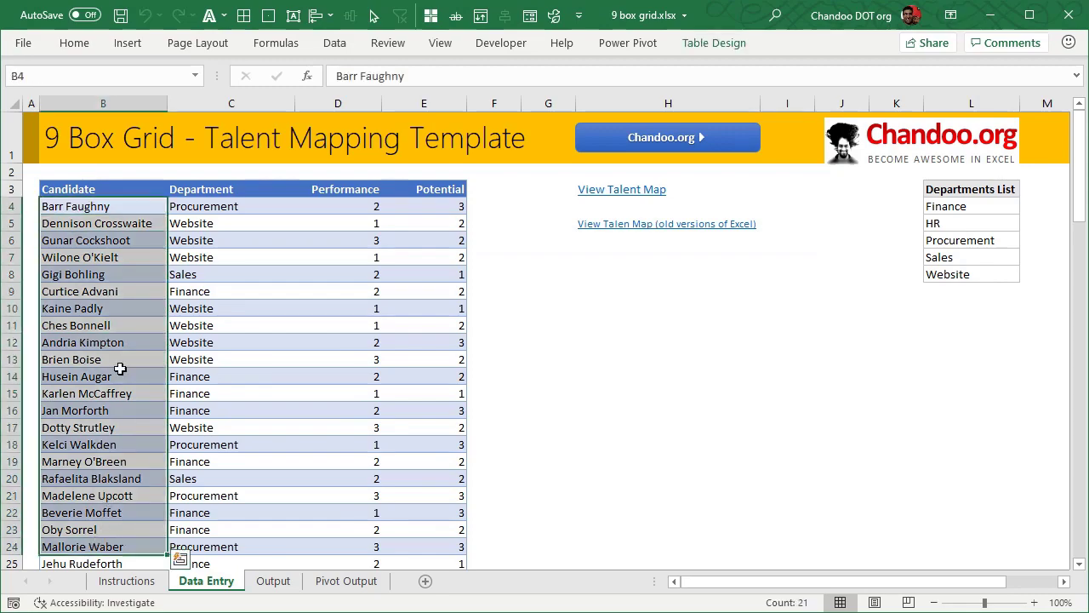
click(232, 207)
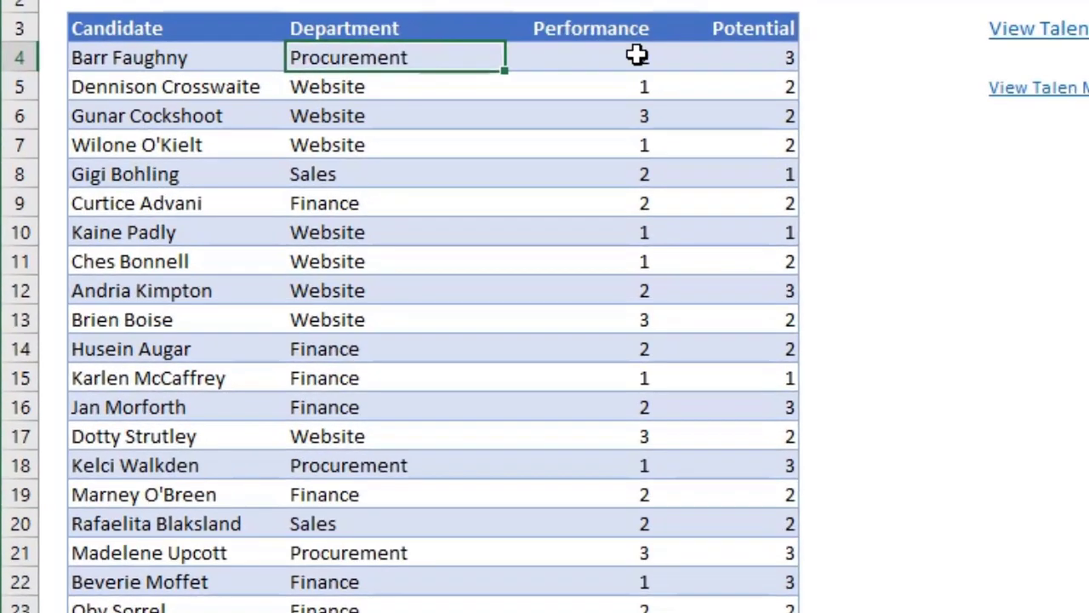
click(637, 55)
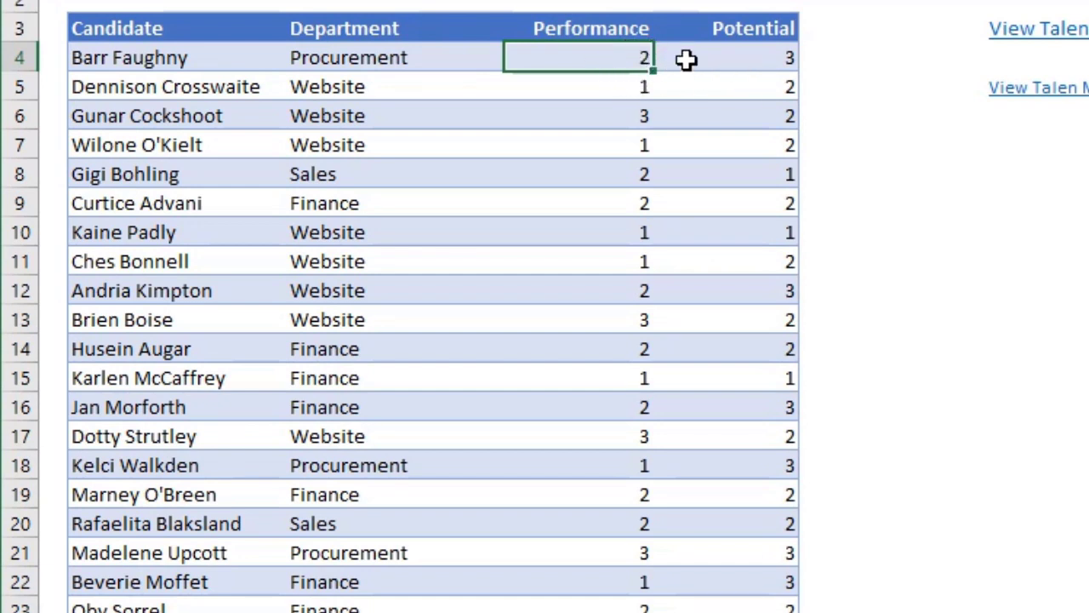
click(118, 57)
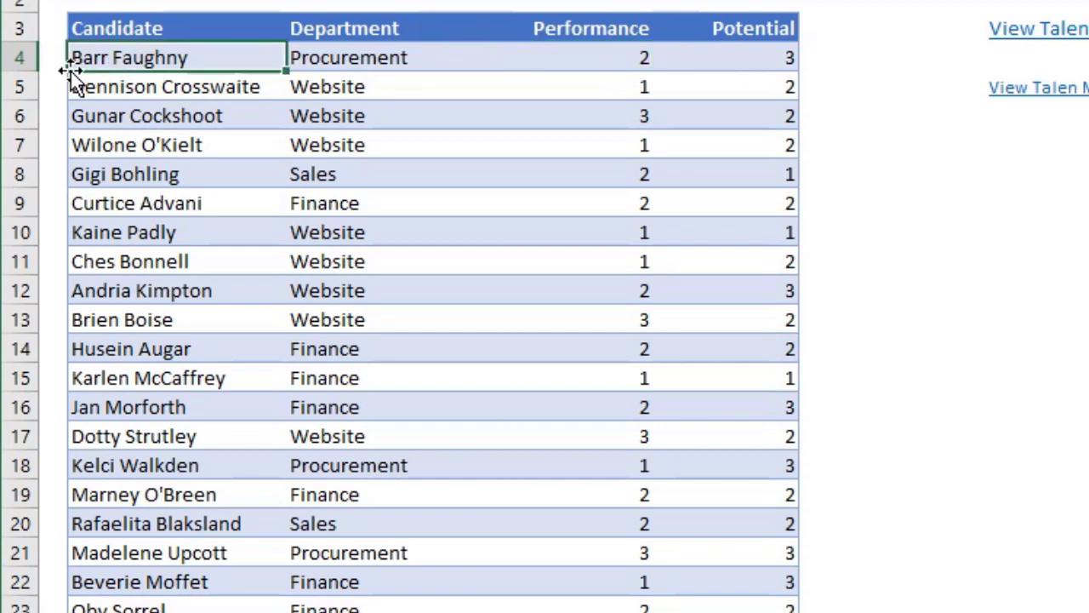
click(647, 53)
click(778, 52)
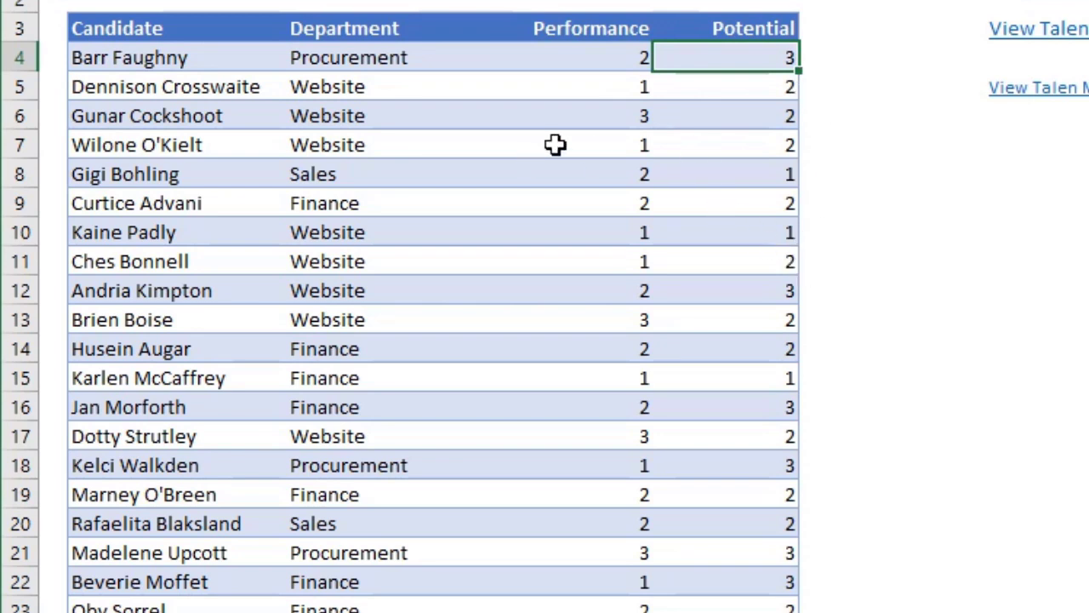
click(679, 125)
Step: Enter 3 as the Performance rating in cell D6
click(639, 115)
text(3)
key(ctrl+Return)
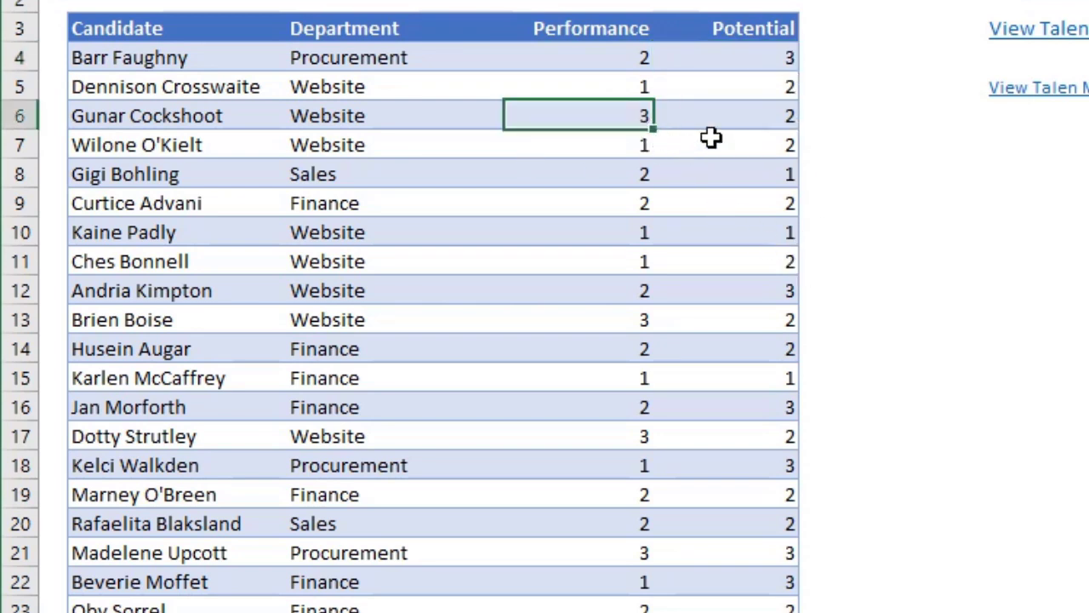
click(792, 114)
scroll(706, 283, down, 20)
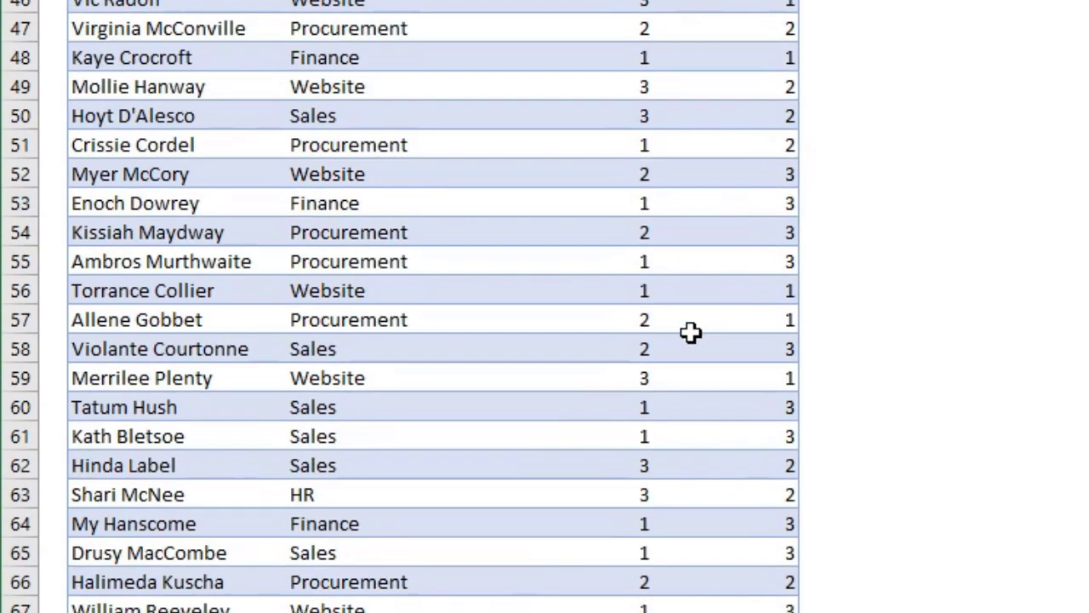
scroll(690, 304, up, 16)
scroll(692, 291, up, 6)
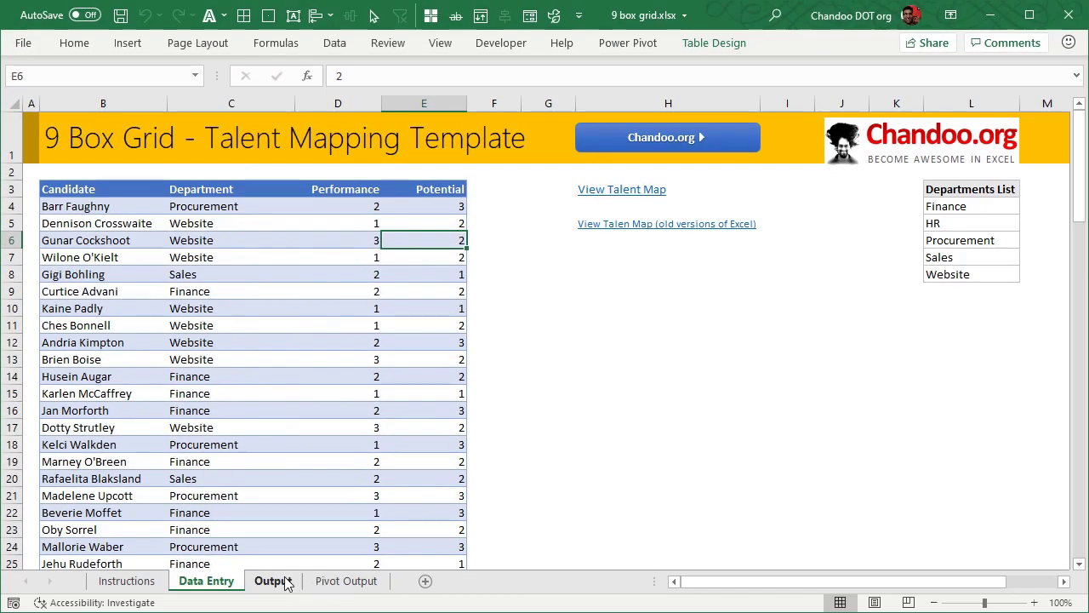
Step: Switch to the Output sheet's talent map and zoom out to 80%
click(273, 580)
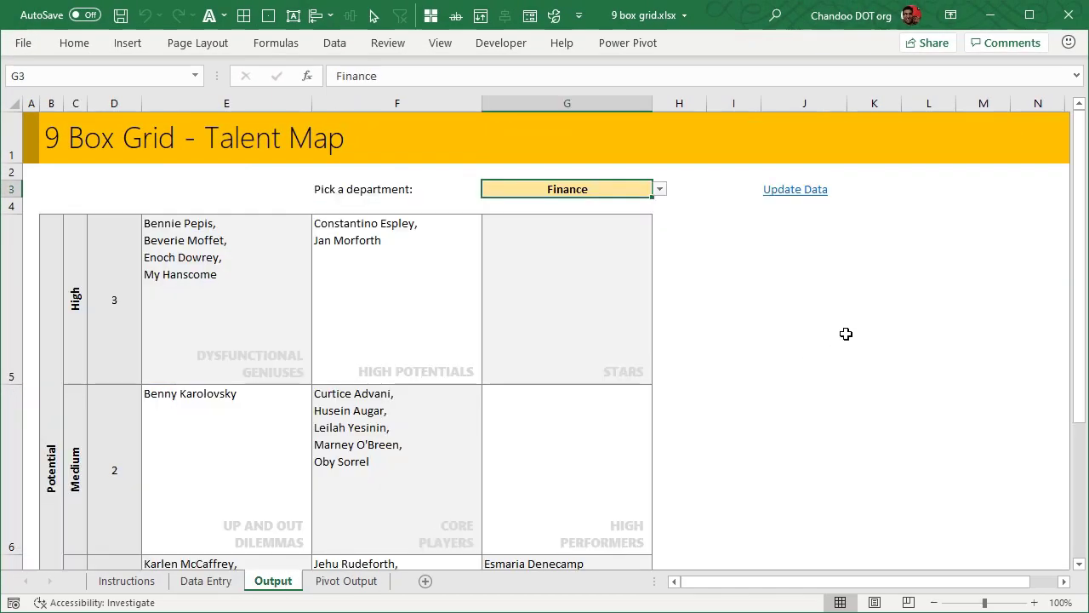
click(935, 602)
click(935, 603)
click(775, 474)
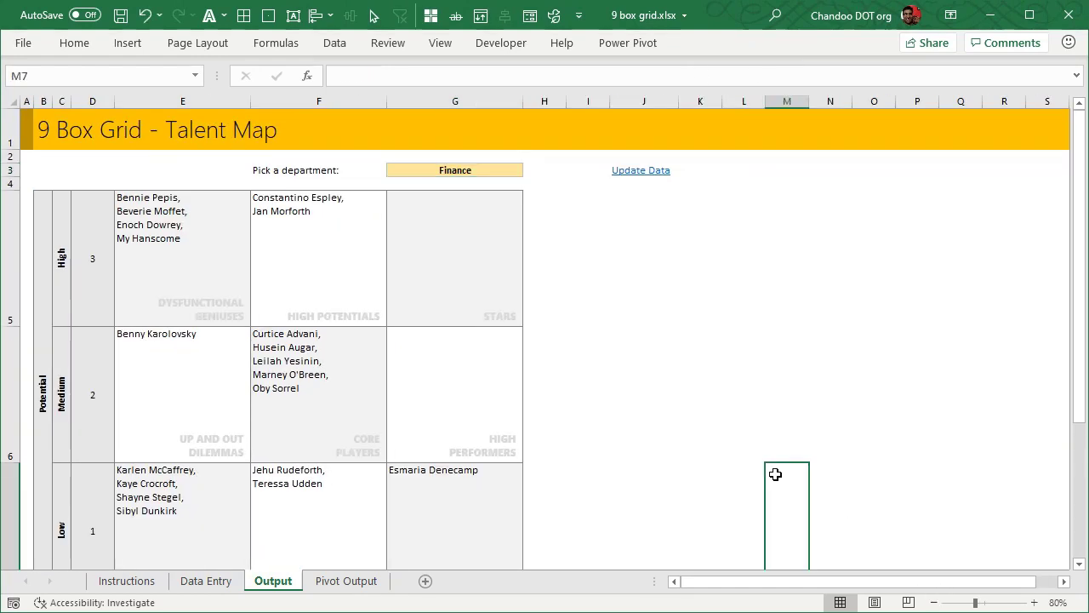
scroll(777, 455, down, 1)
scroll(774, 458, up, 1)
Step: Turn off the Formula Bar and the row and column Headings on the View tab
click(440, 42)
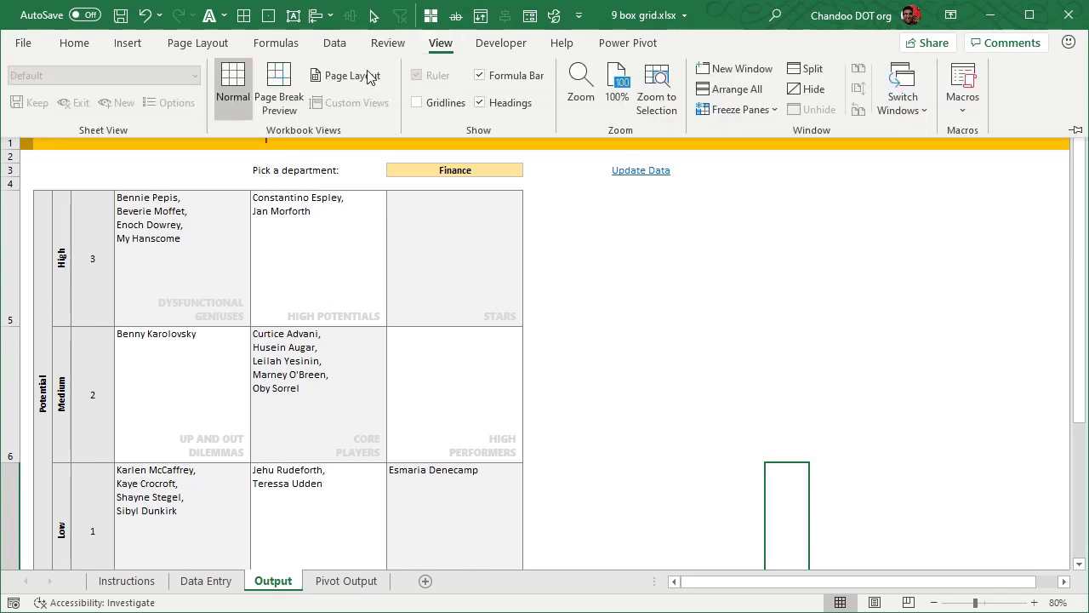
click(511, 76)
click(500, 102)
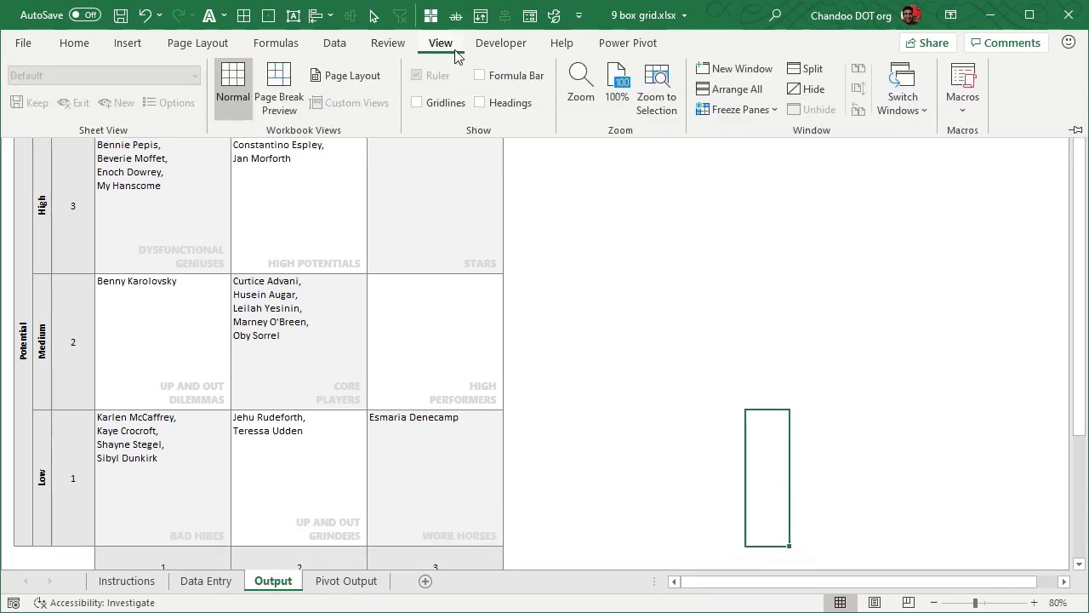
click(598, 163)
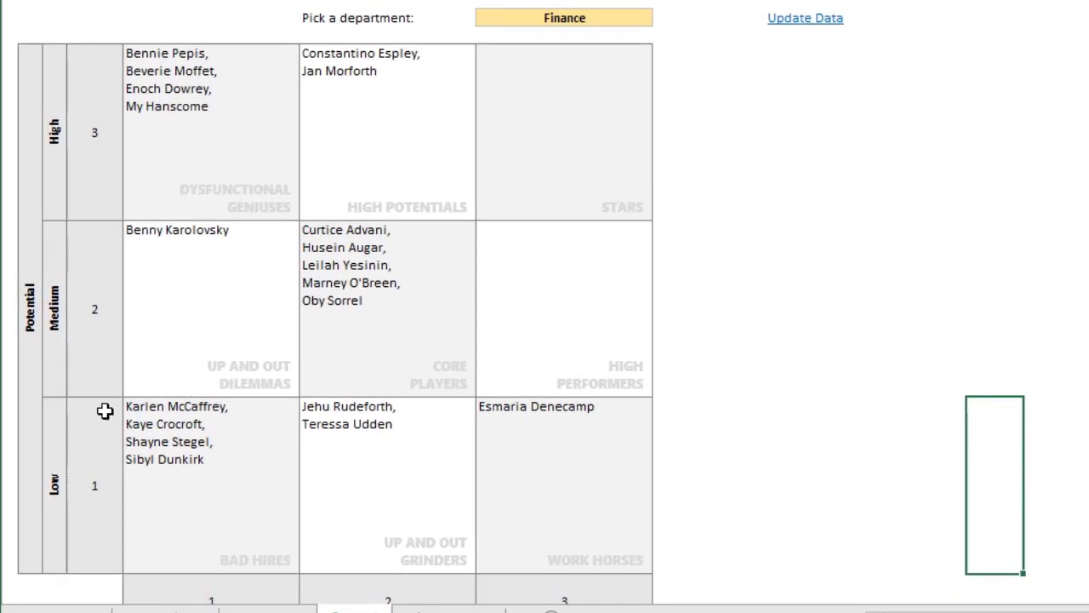
scroll(344, 514, down, 5)
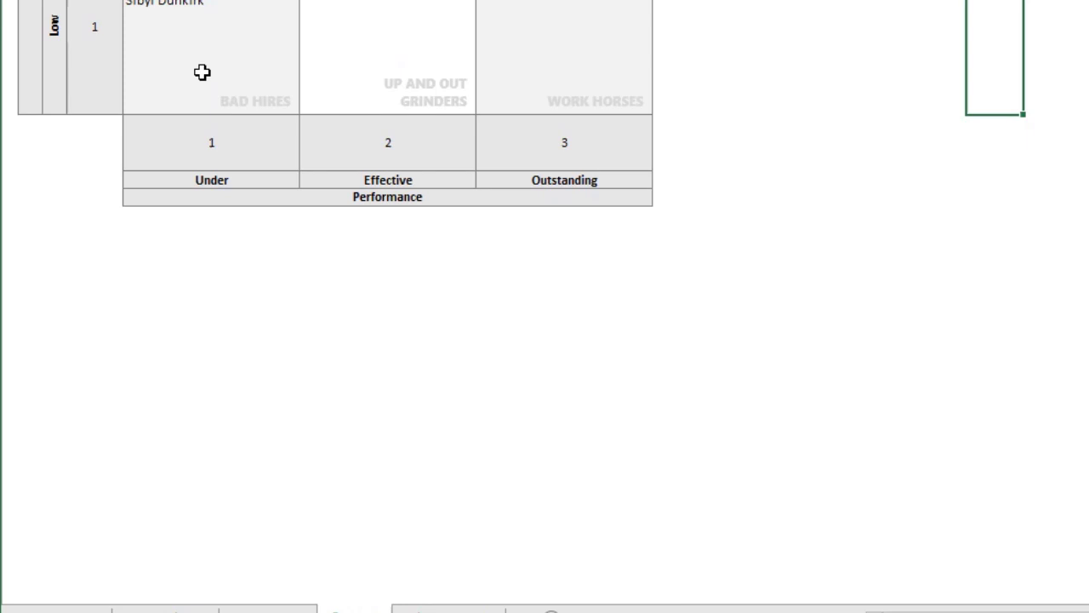
scroll(202, 71, up, 5)
Step: Go through the grid boxes, from Dysfunctional Geniuses and Bad Hires to High Potentials, Stars and High Performers
click(182, 115)
click(171, 366)
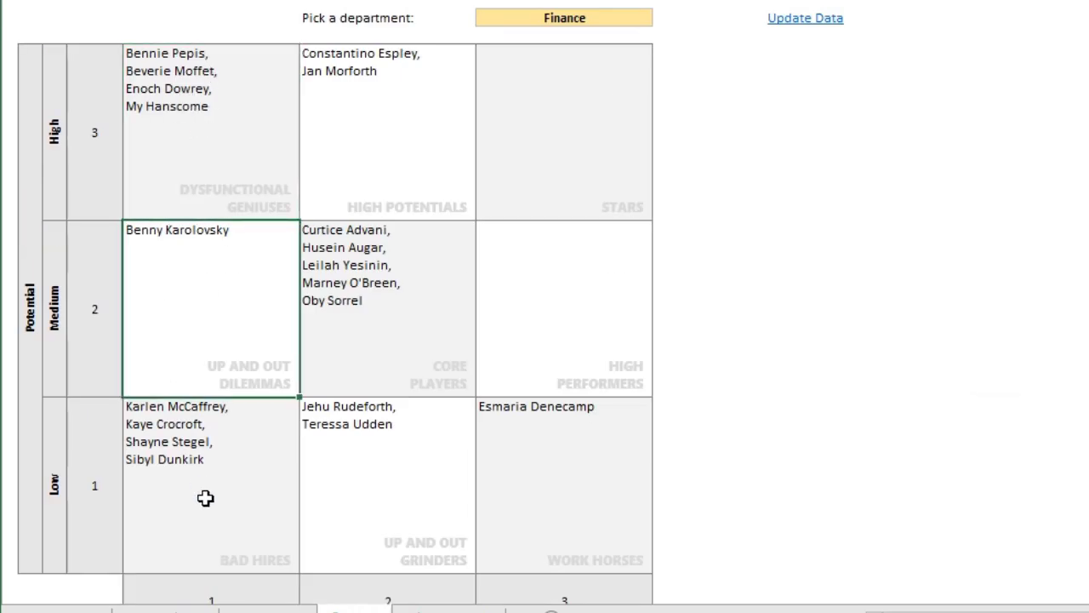
click(205, 498)
click(380, 477)
click(426, 228)
click(438, 204)
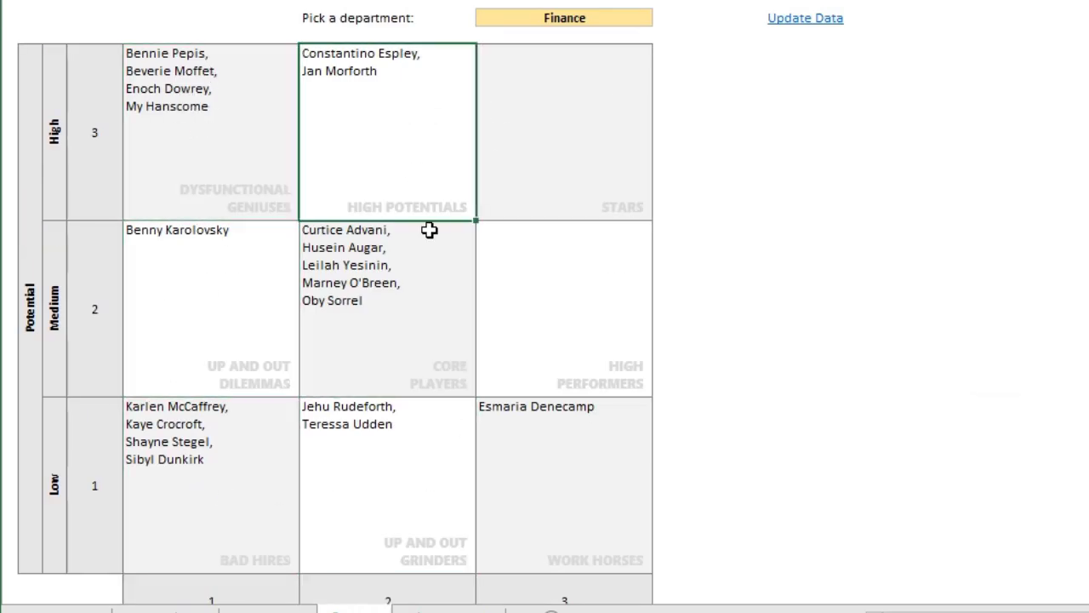
click(421, 205)
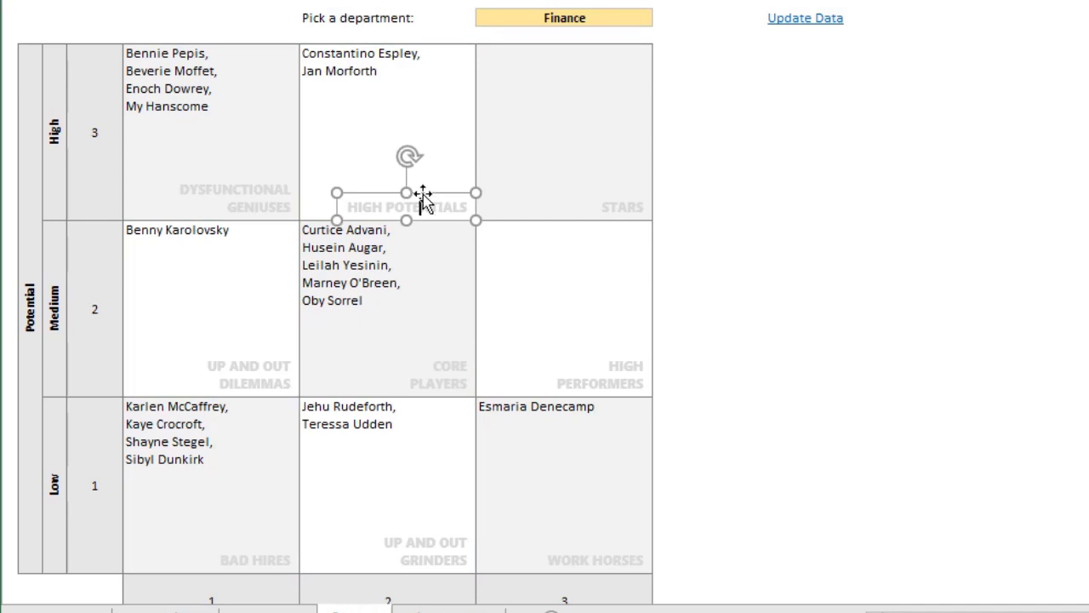
click(662, 218)
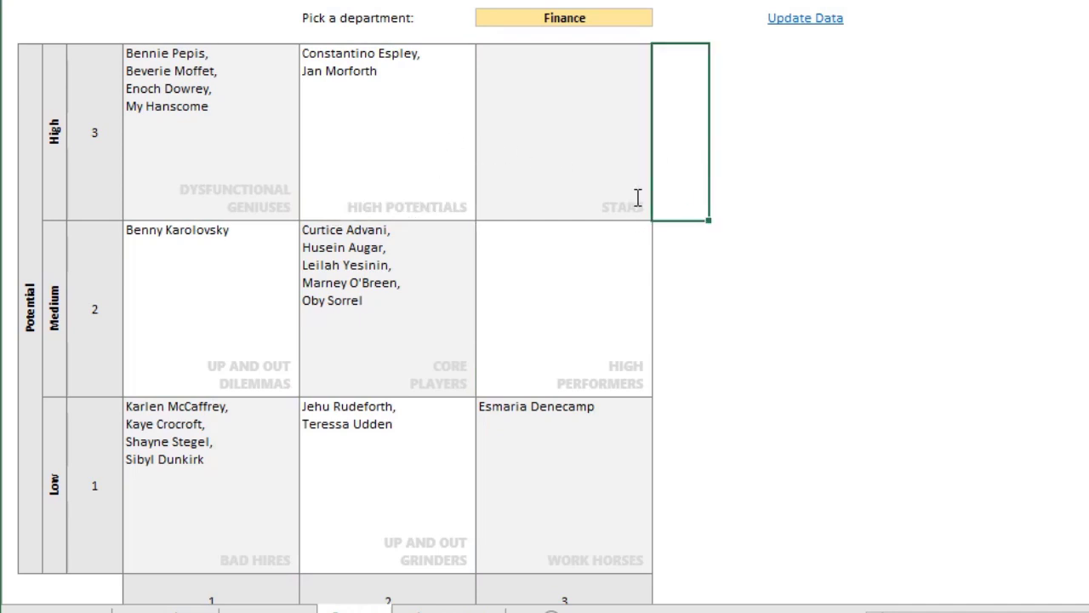
click(637, 198)
click(537, 144)
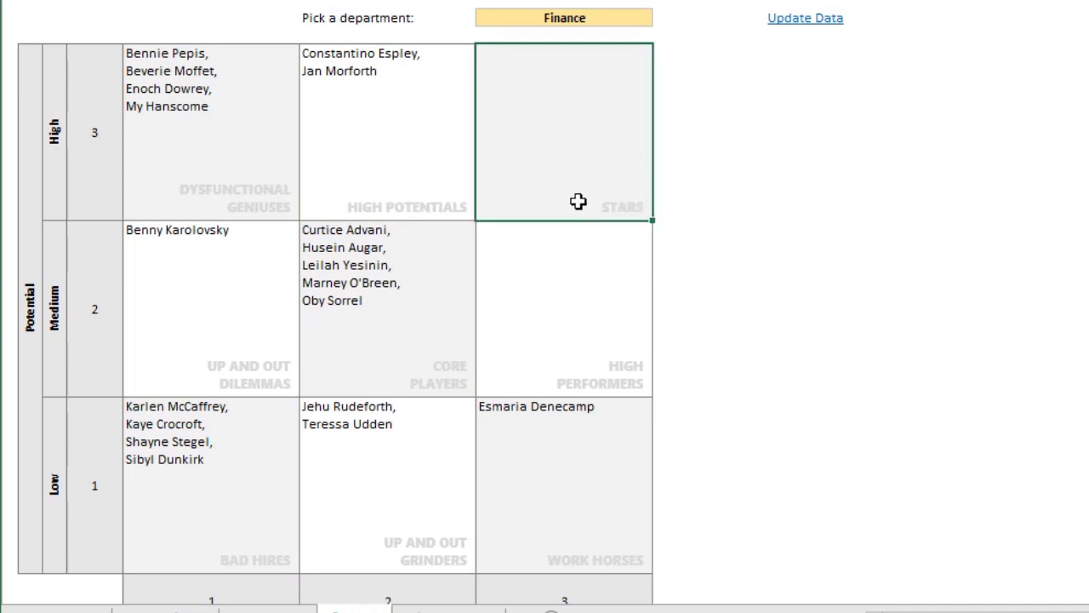
click(618, 343)
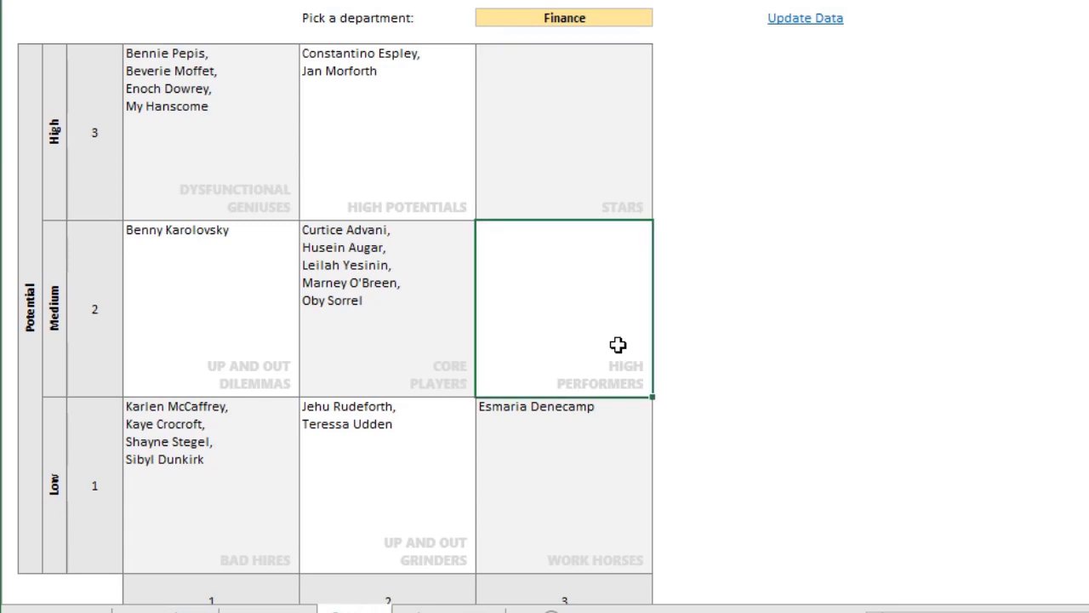
click(449, 171)
click(387, 286)
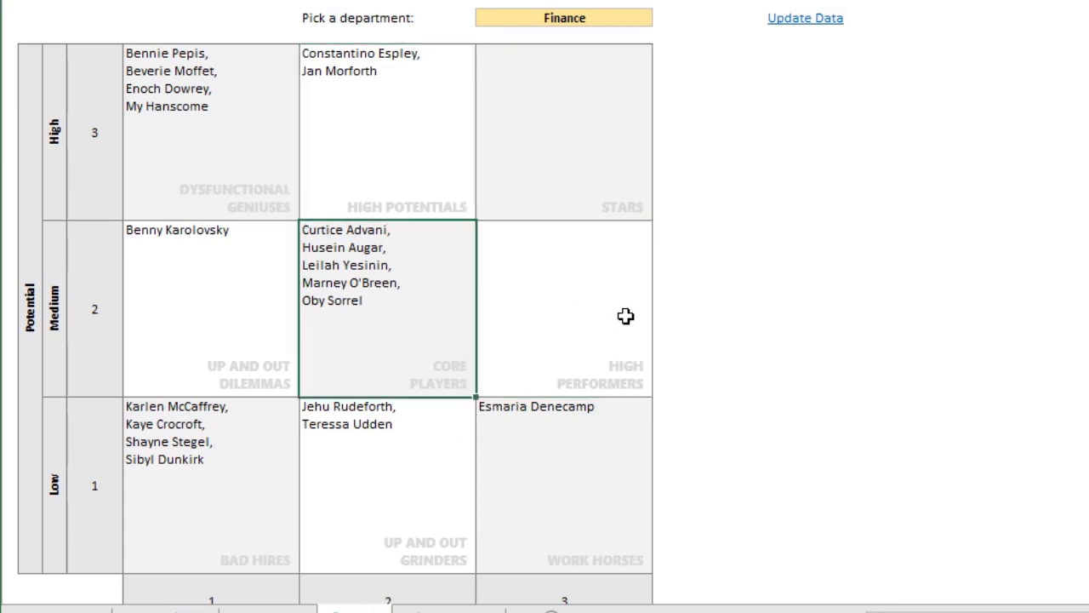
click(231, 523)
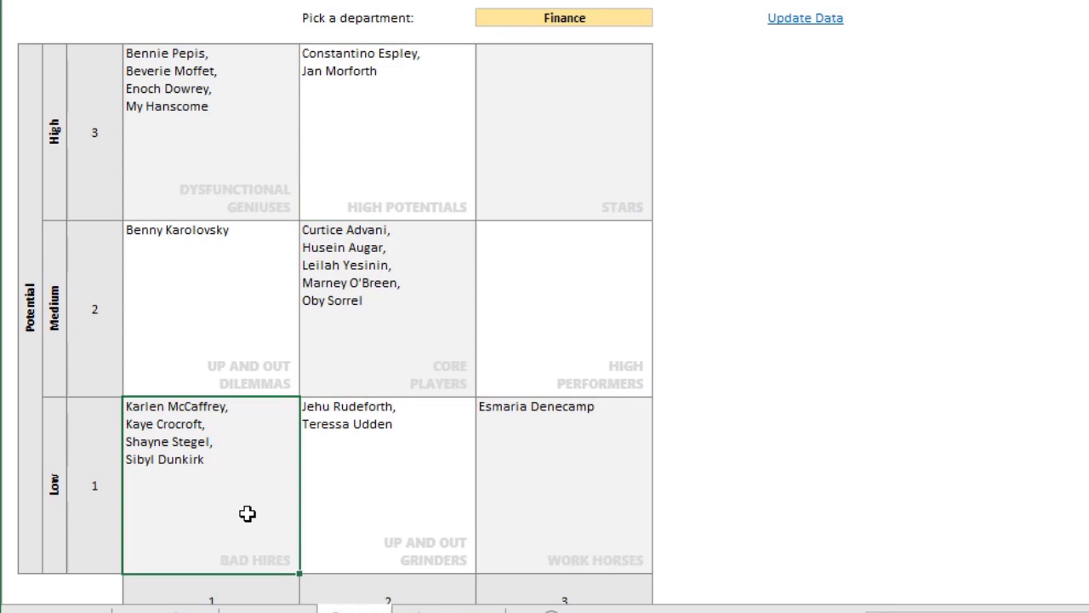
Step: Cycle the department picker through HR and Procurement, ending on Sales
click(613, 19)
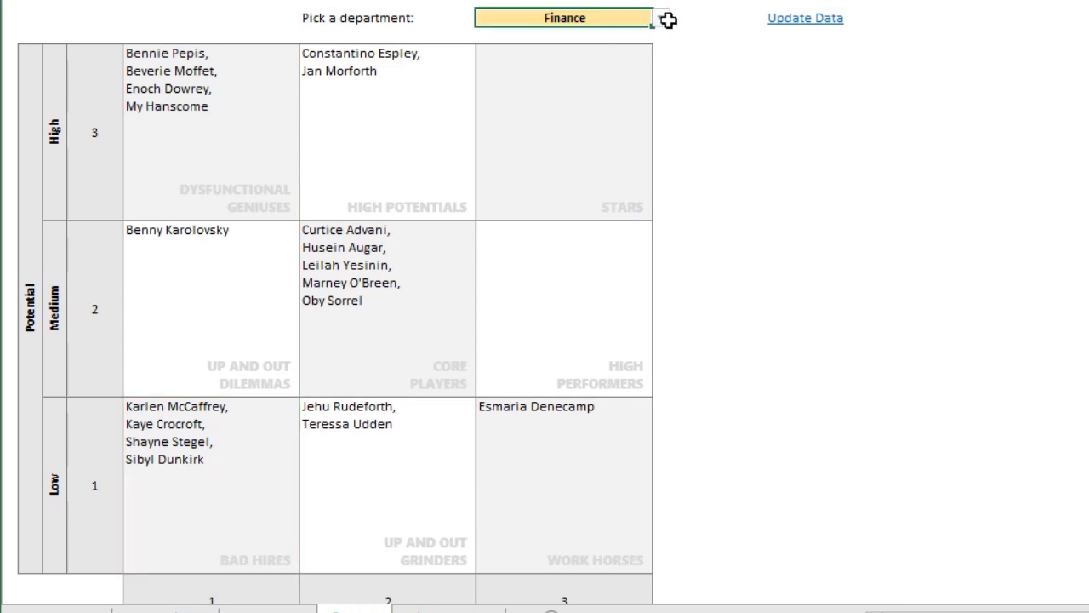
click(661, 18)
click(626, 44)
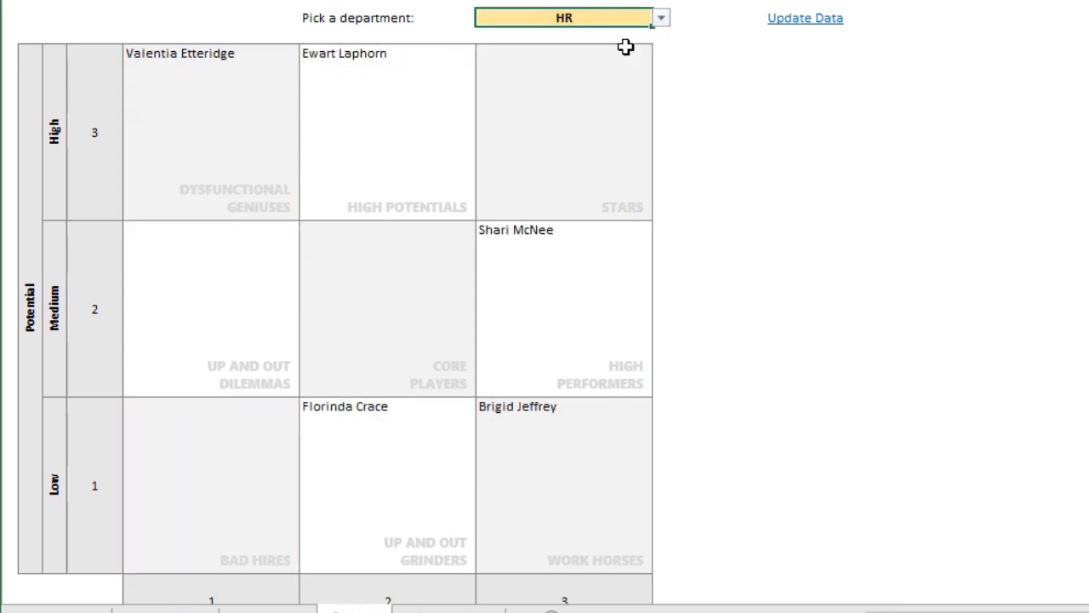
click(661, 19)
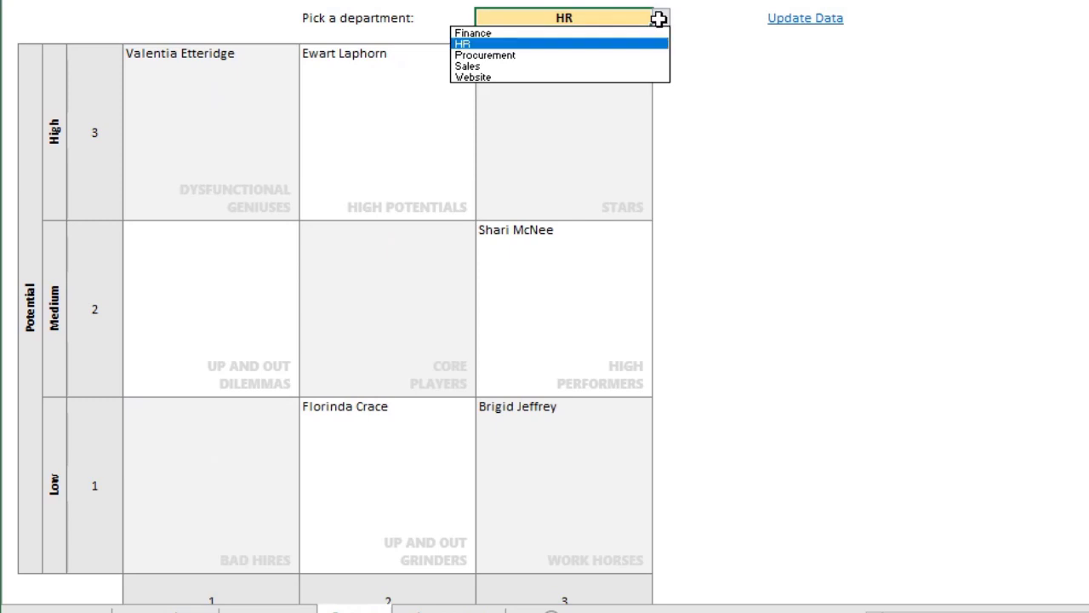
click(619, 55)
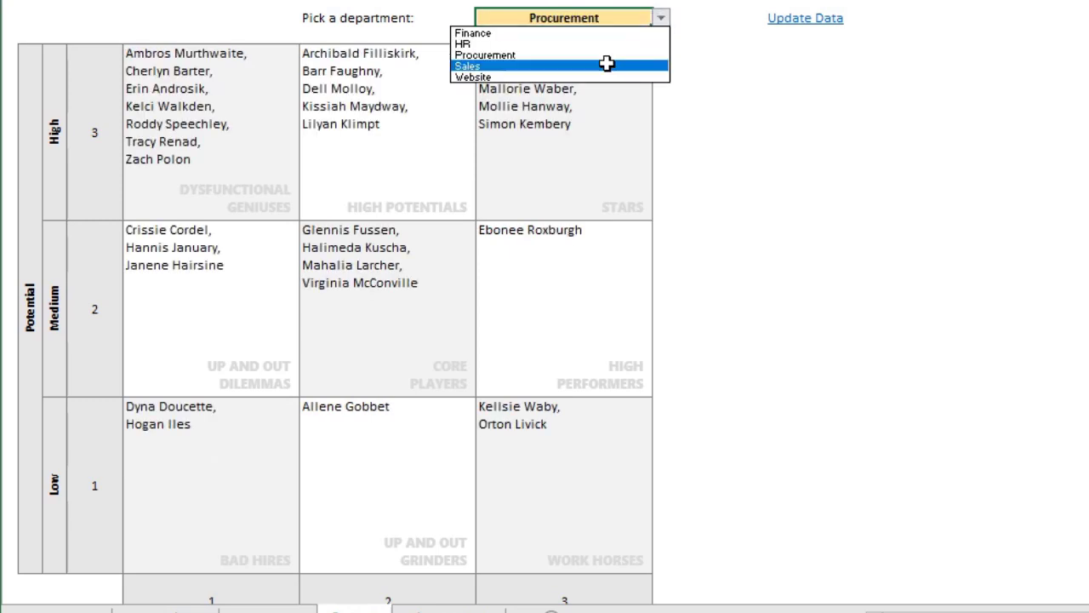
click(606, 65)
click(756, 80)
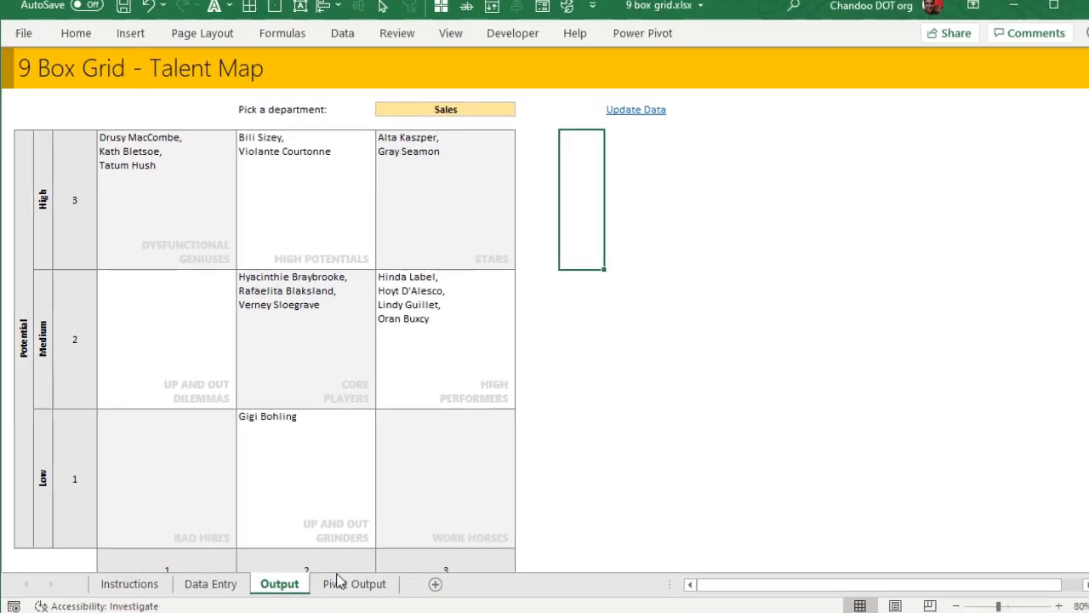
Step: On the Pivot Output sheet, review the Potential and Performance labels 1–3 and close the field list
click(342, 582)
click(872, 423)
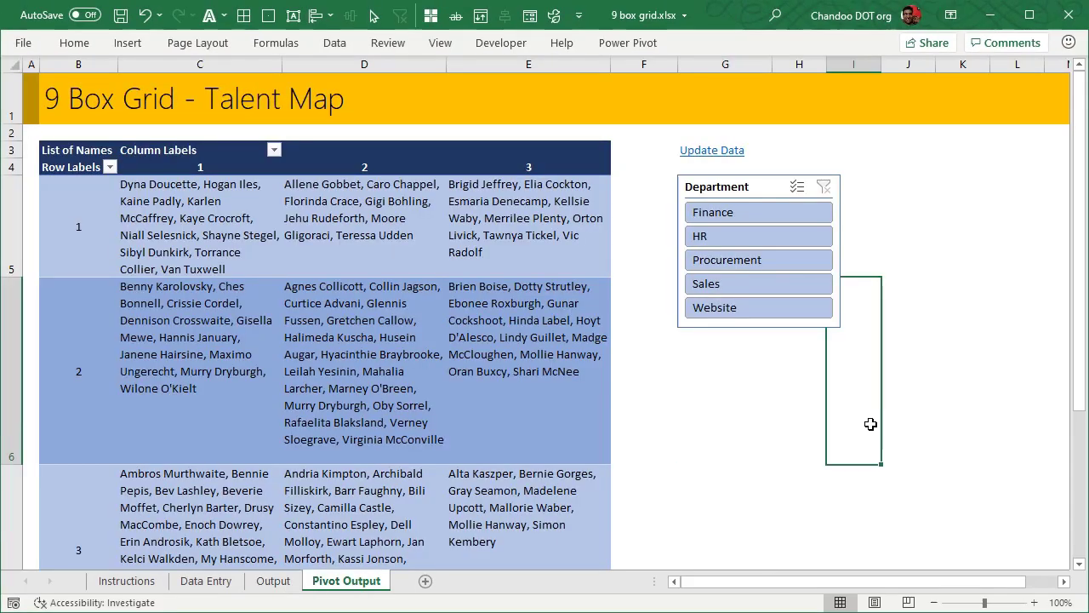
scroll(870, 424, down, 1)
scroll(859, 424, down, 1)
scroll(805, 413, up, 2)
drag(73, 209, 90, 511)
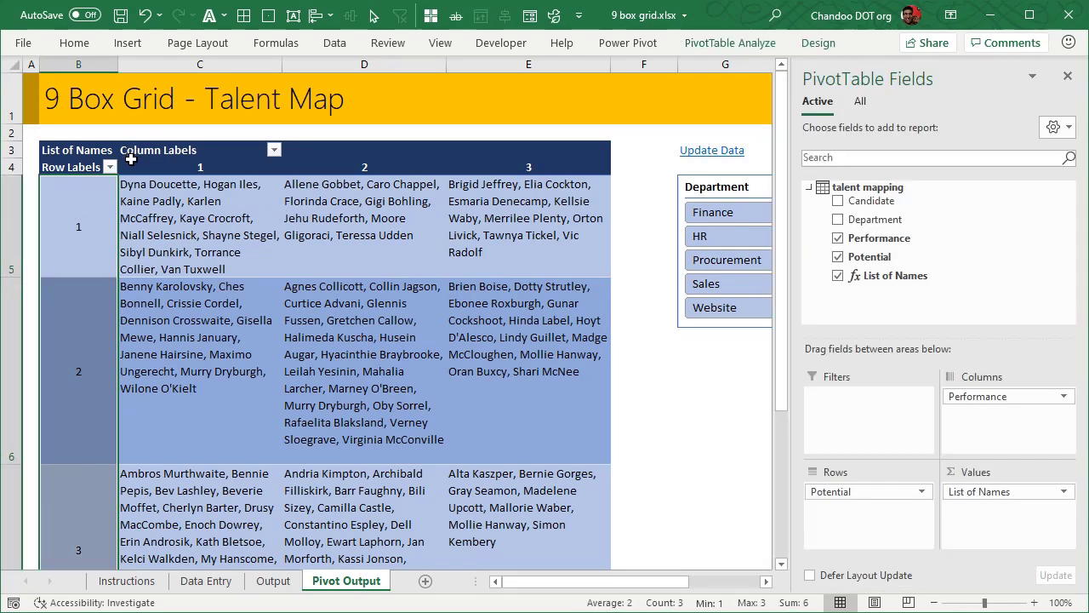
drag(209, 167, 502, 164)
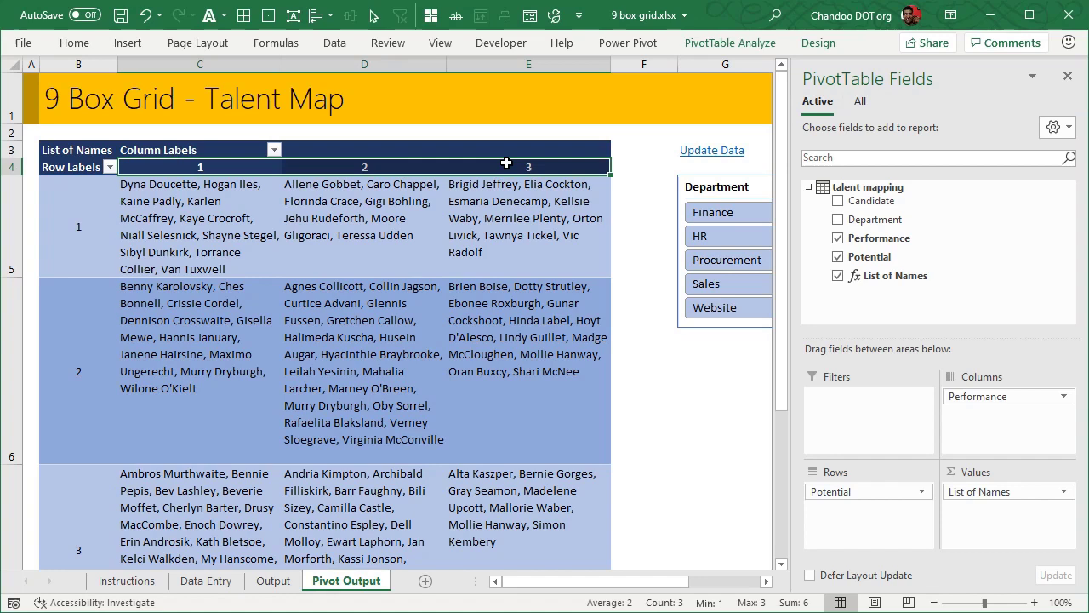
click(698, 414)
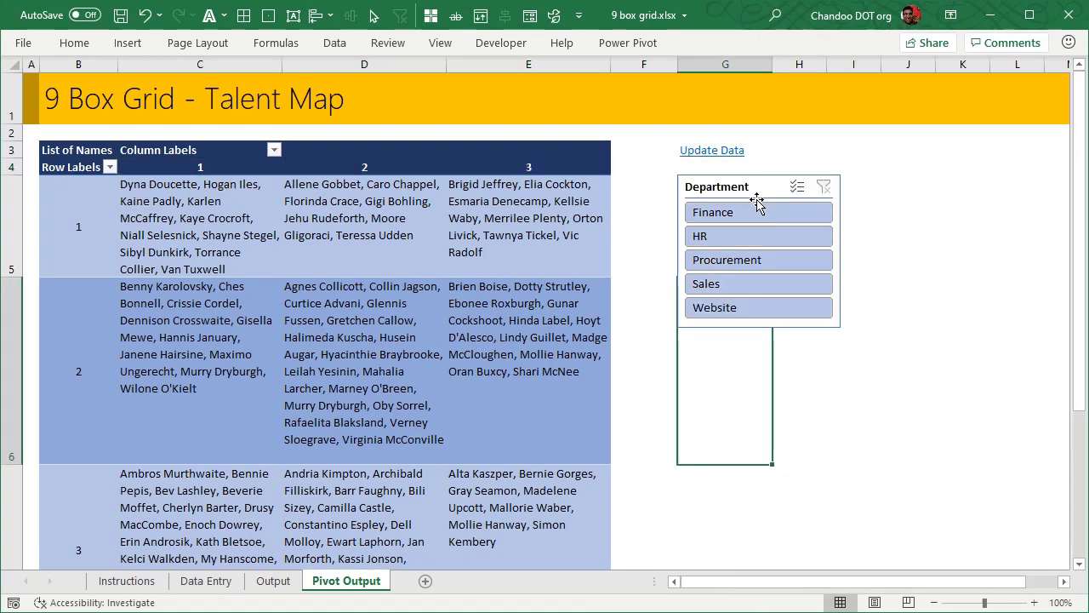
Step: Slice the pivot grid by HR, Finance, Procurement and Website, leave it on Finance, and return to Data Entry
click(762, 241)
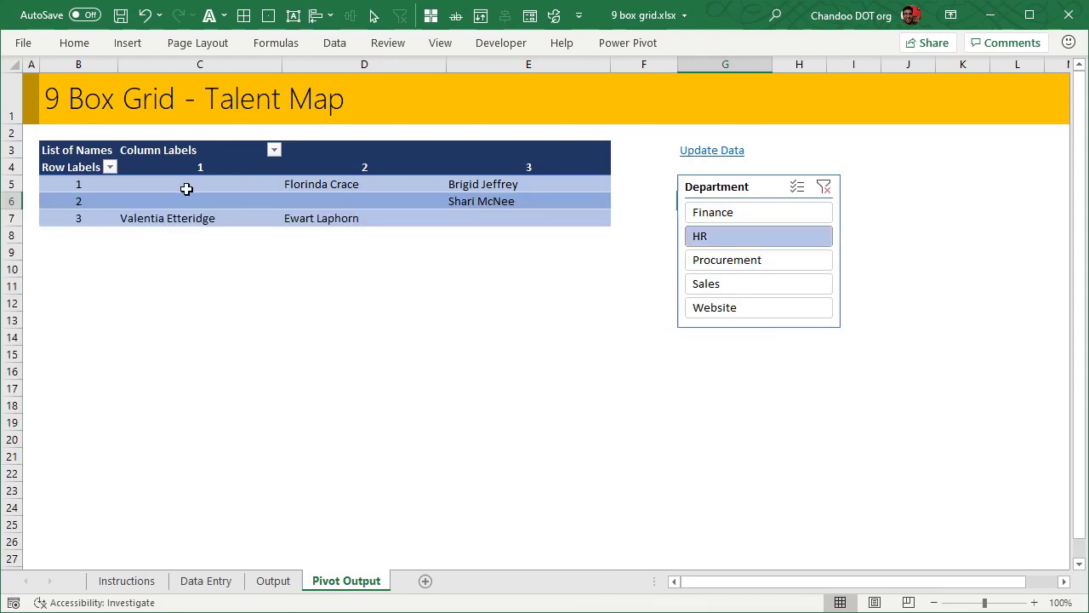
click(736, 216)
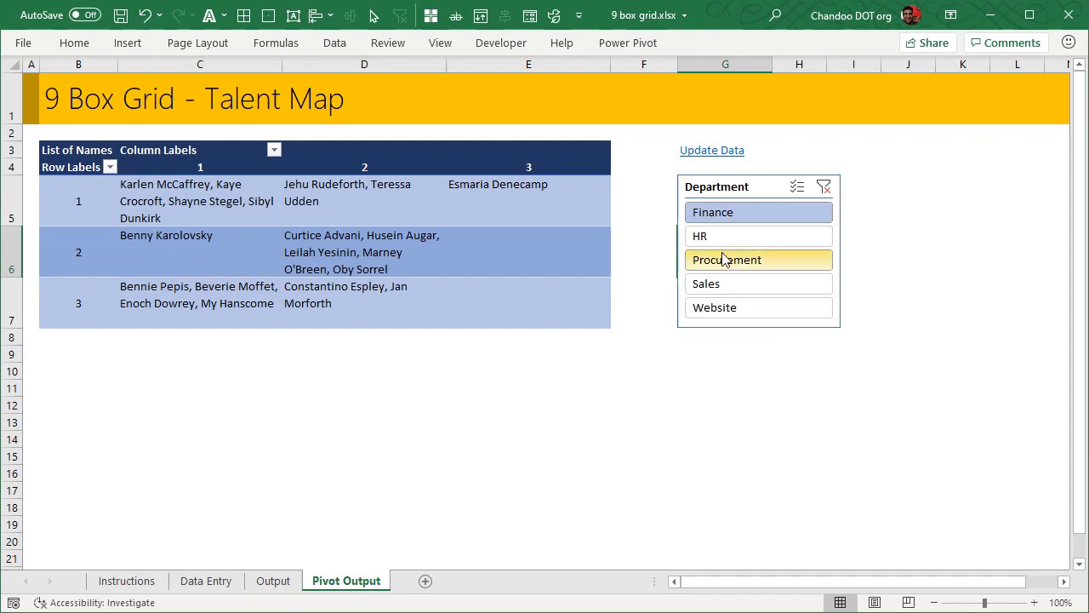
click(724, 262)
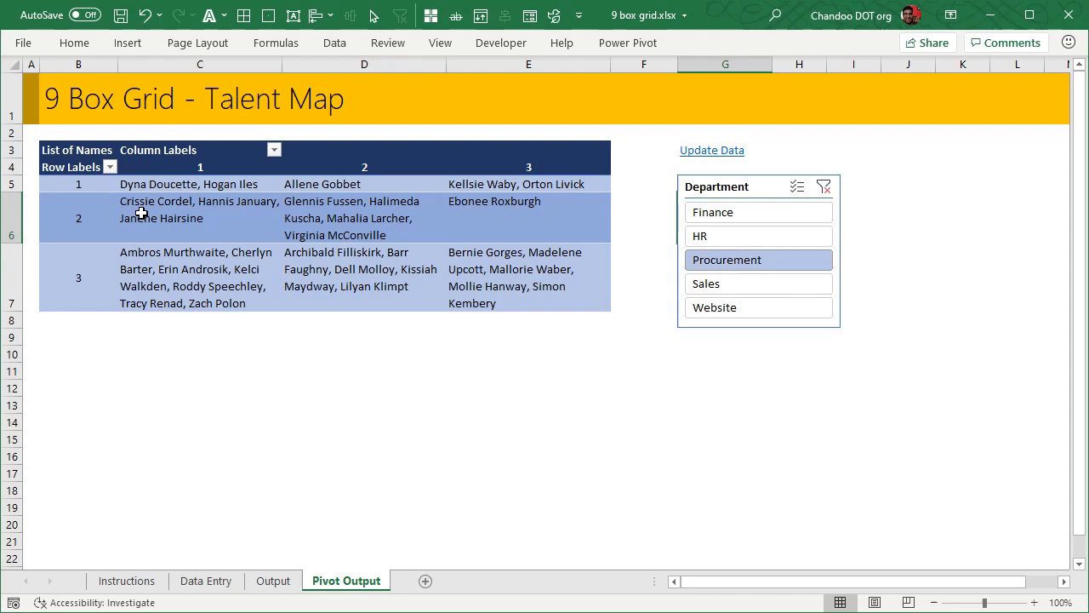
click(742, 306)
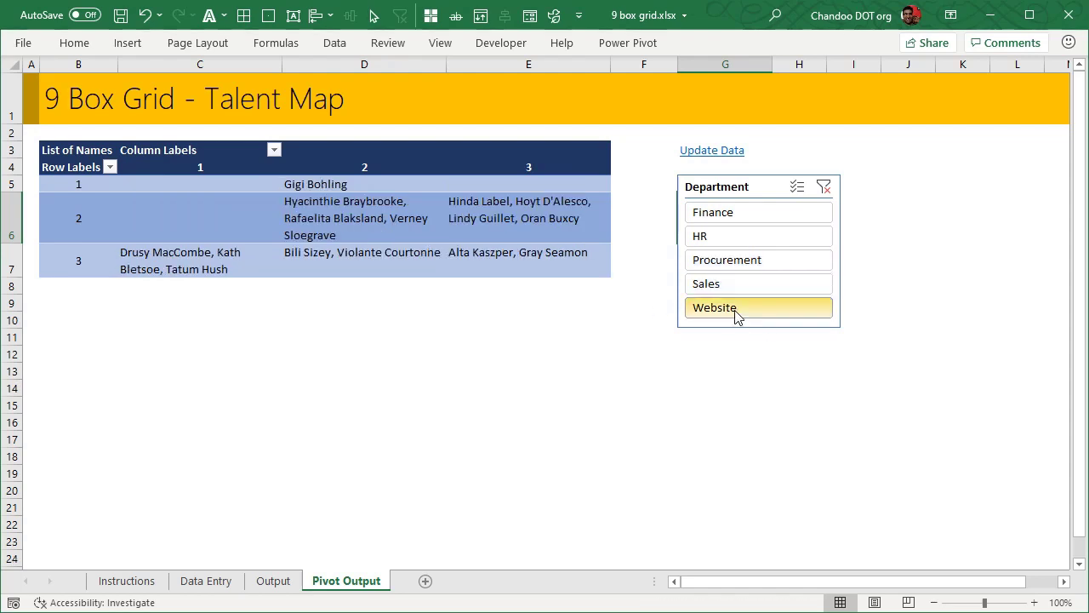
click(724, 215)
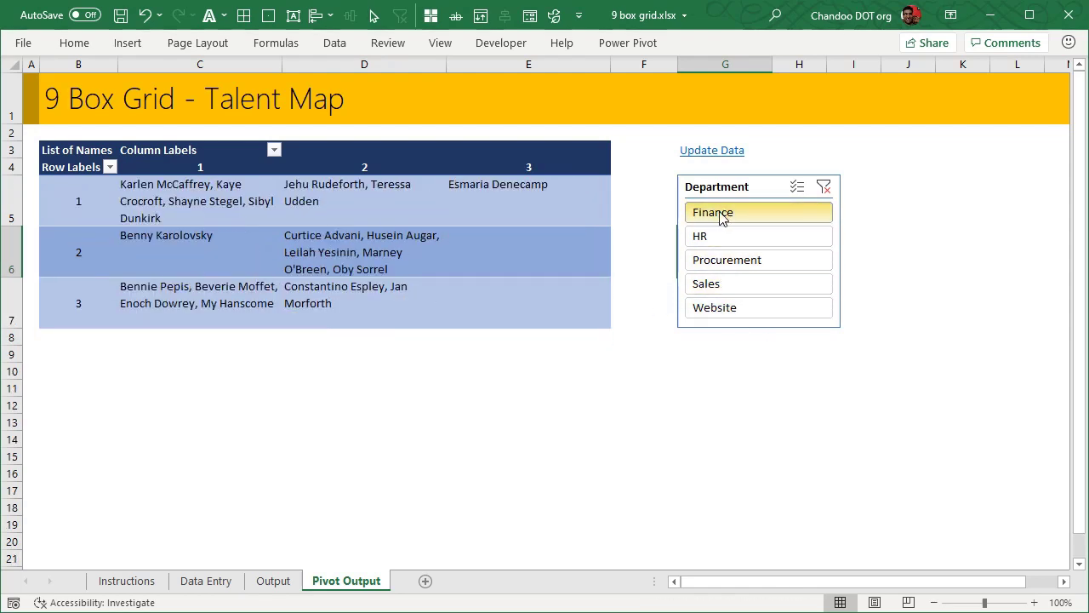
click(731, 235)
click(734, 215)
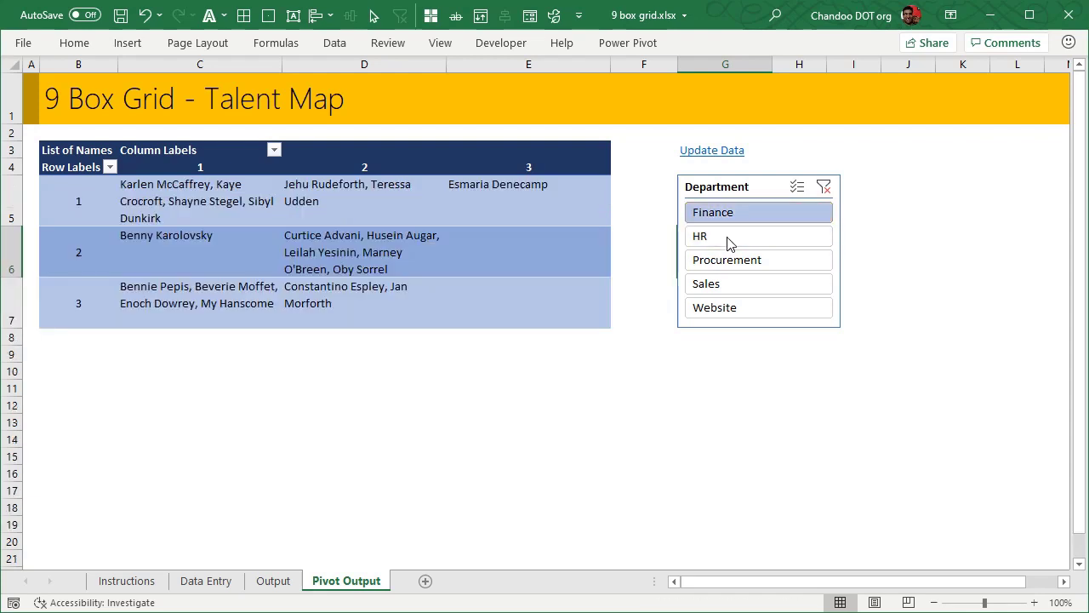
click(226, 202)
click(328, 455)
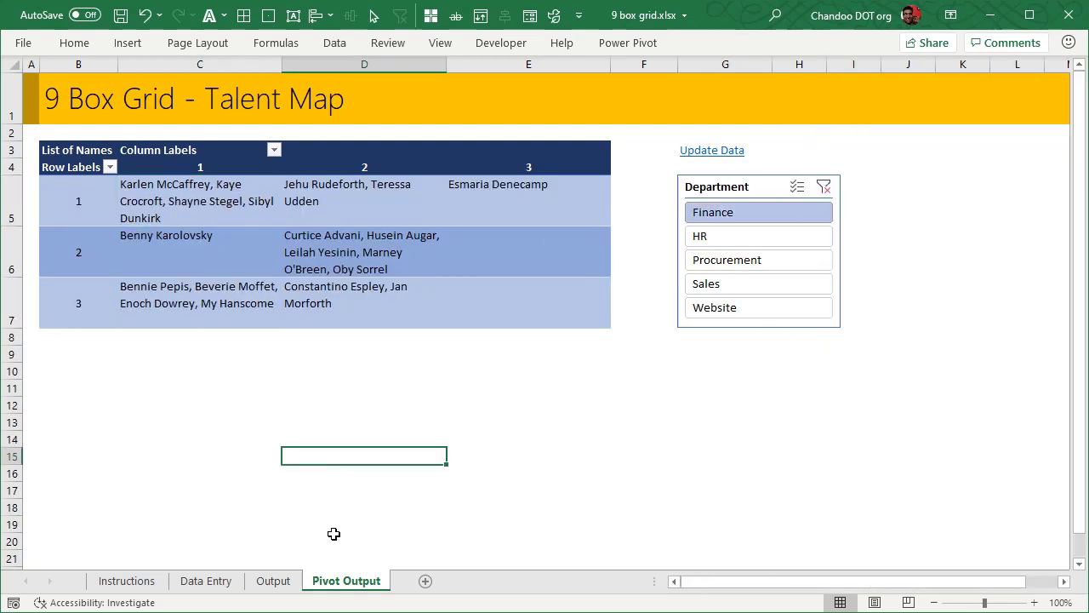
click(207, 582)
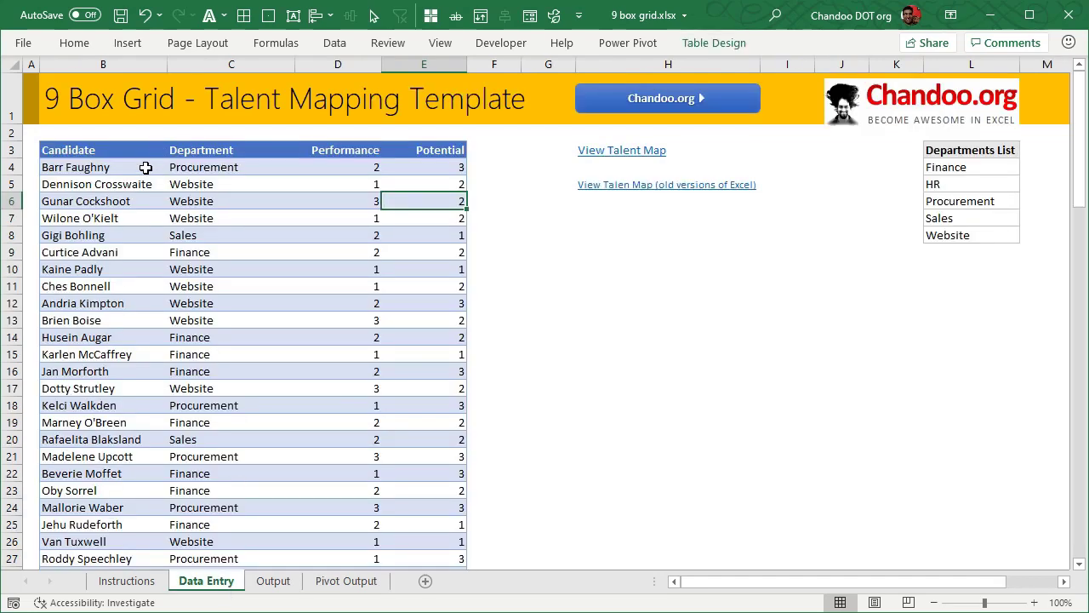
click(145, 168)
click(685, 42)
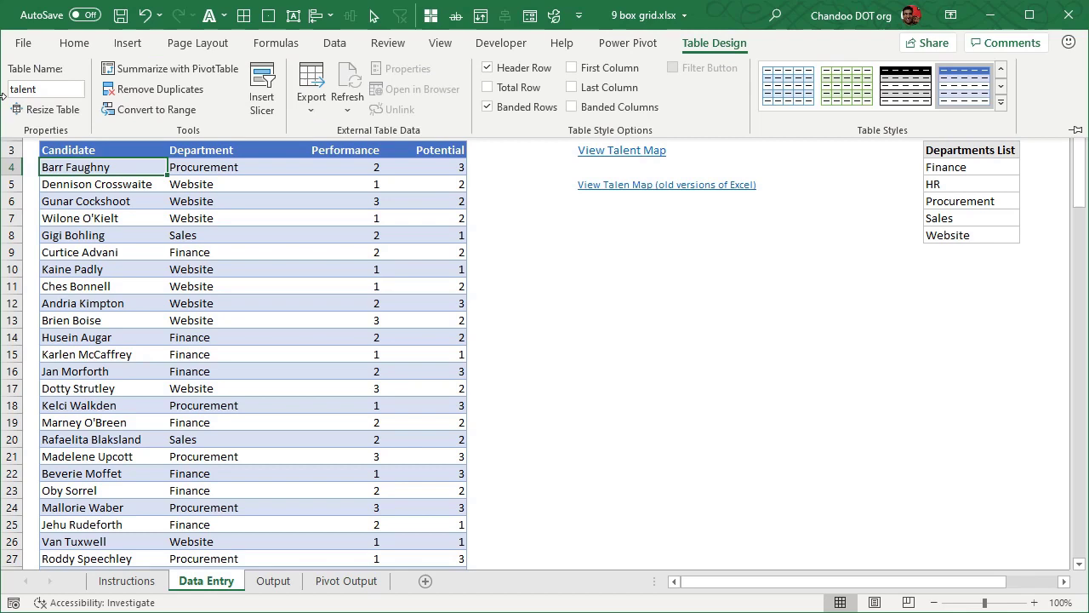
click(558, 270)
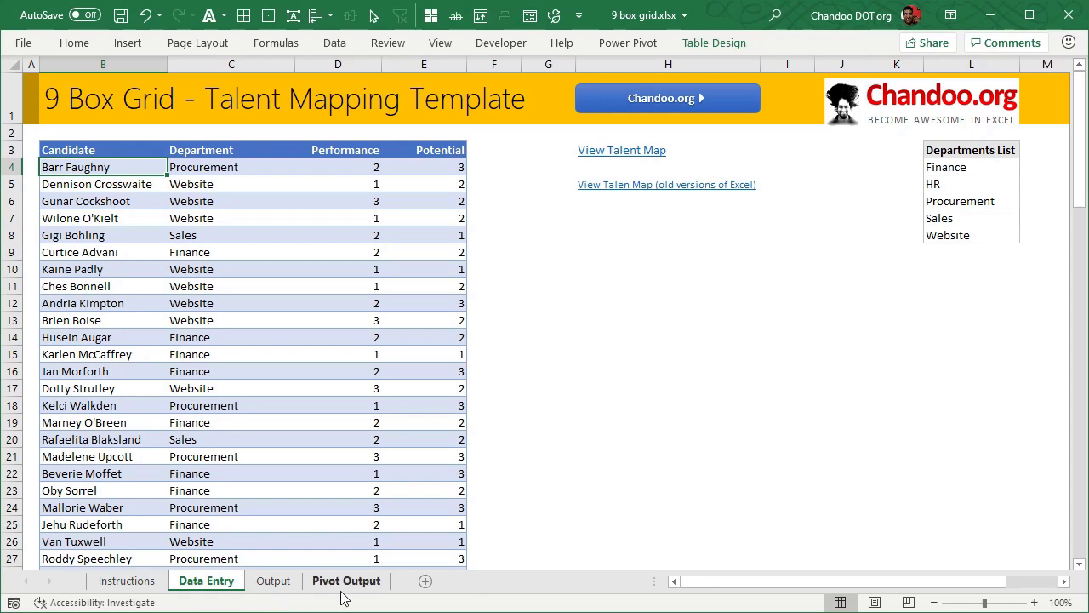
click(277, 582)
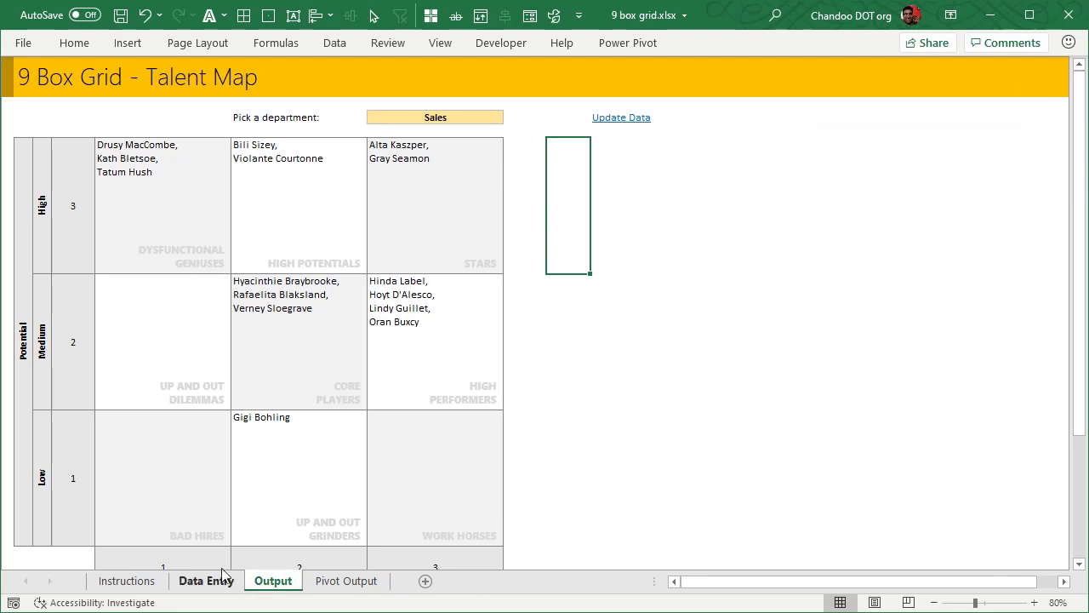
click(124, 182)
click(214, 587)
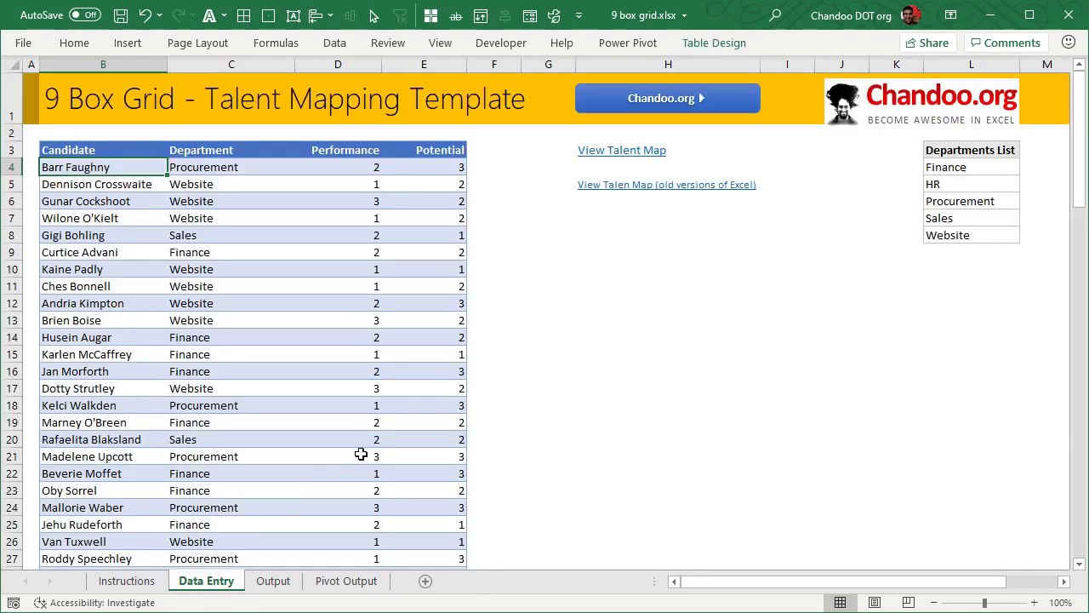
Step: In H8, start a FILTER formula returning talent[Candidate] where talent[Potential]=3
click(597, 238)
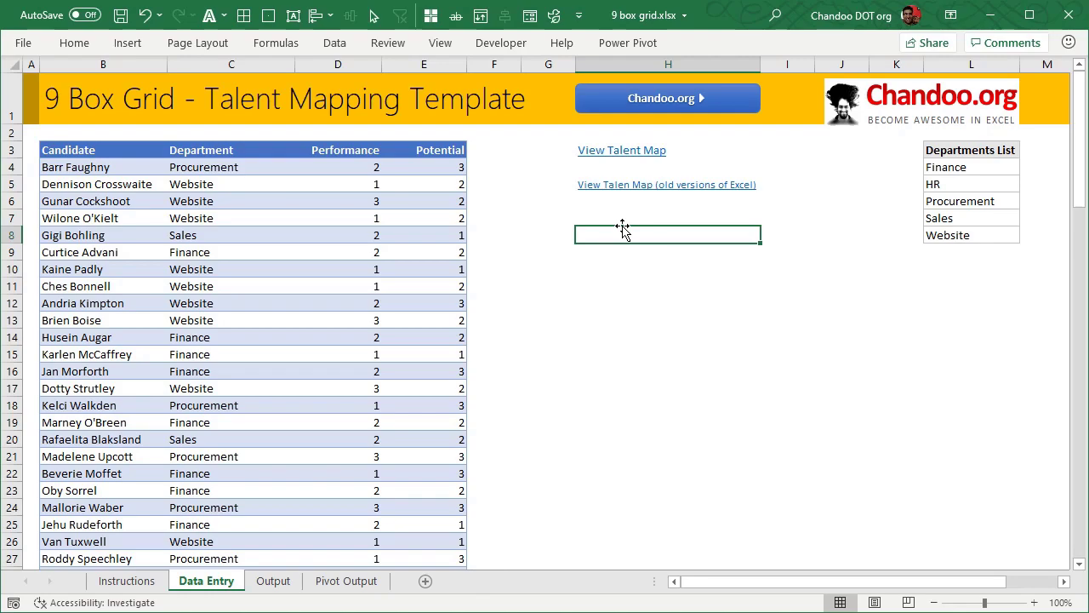
text(=filter)
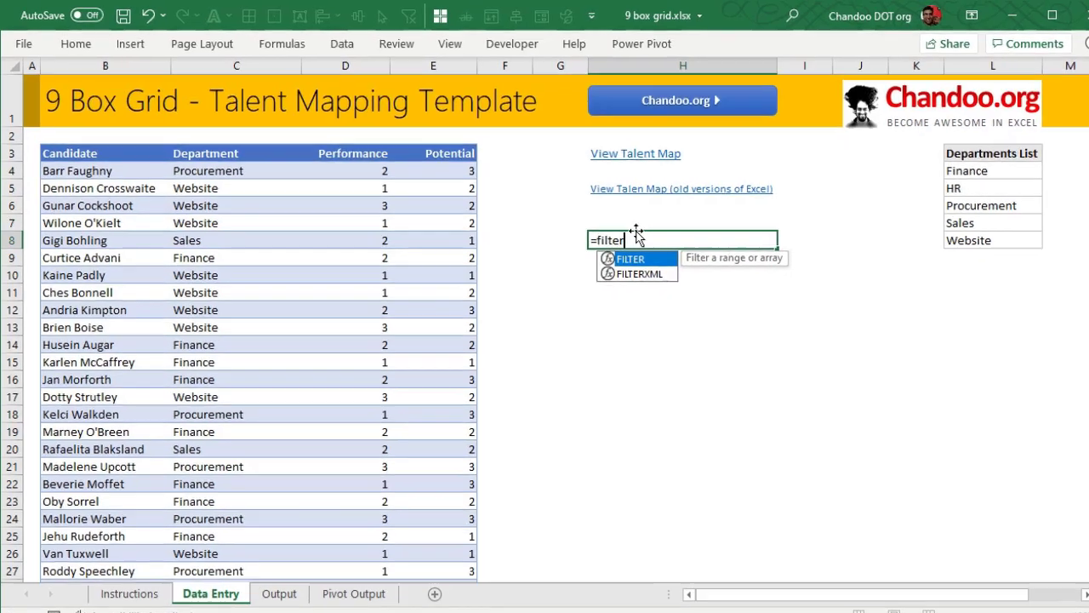
key(Tab)
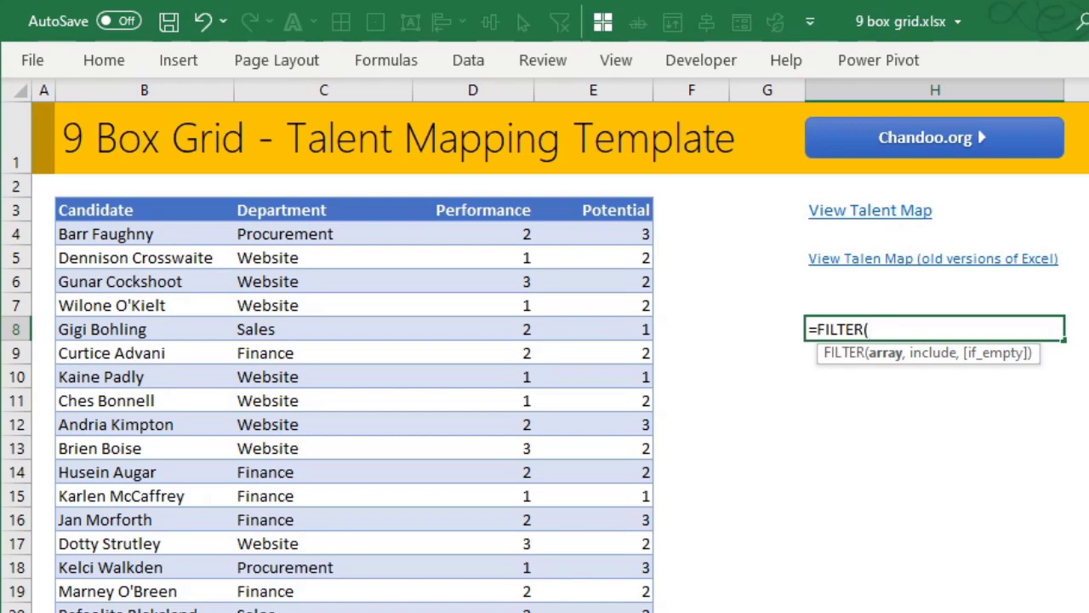
text(talent[ca)
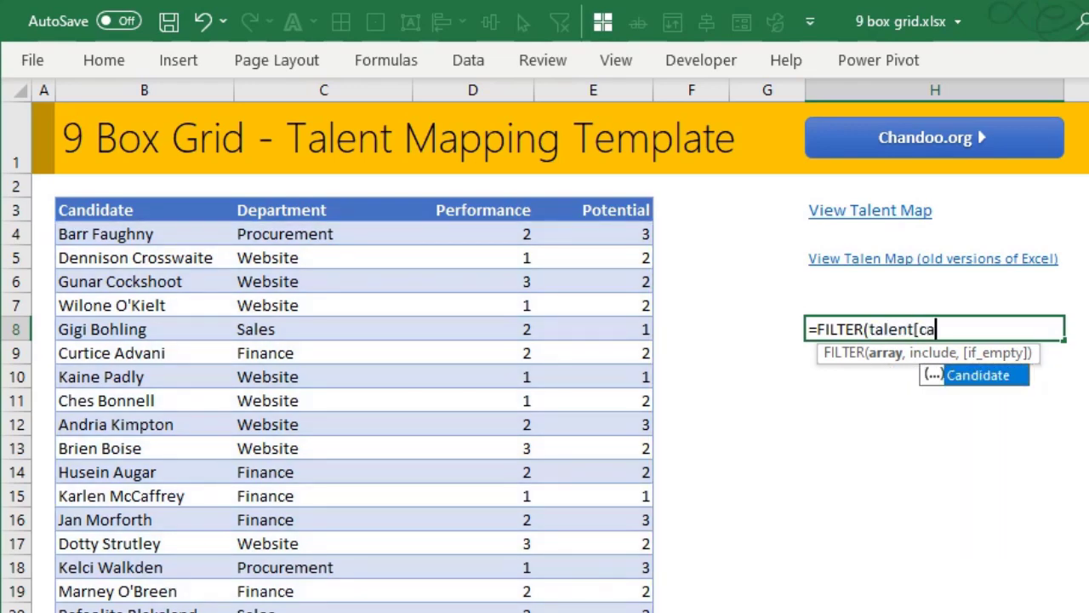
key(Tab)
text(], ta)
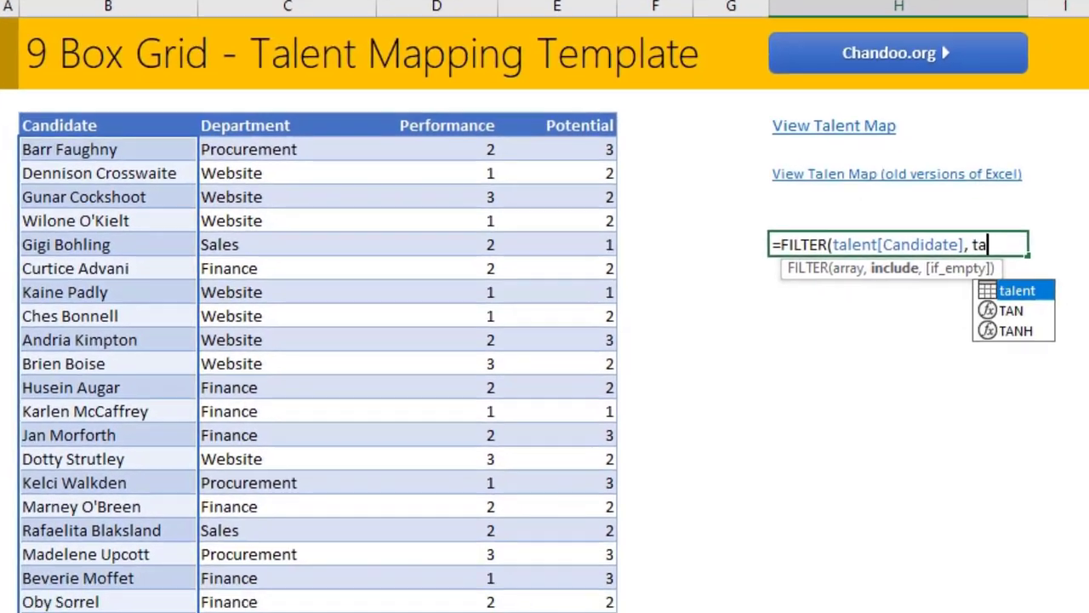
text(lent[)
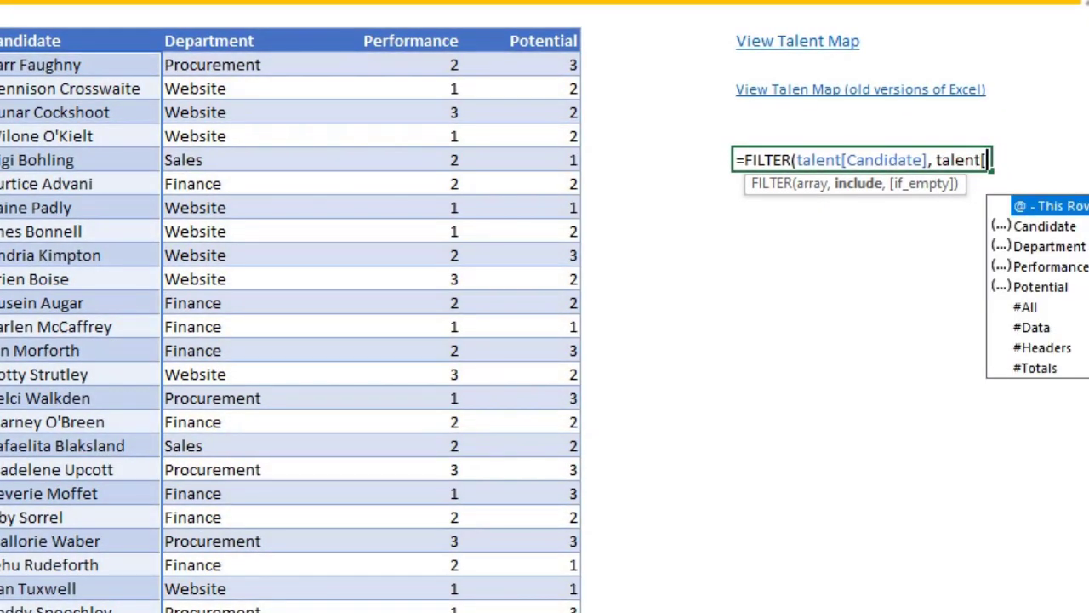
text(po)
key(Tab)
text(])
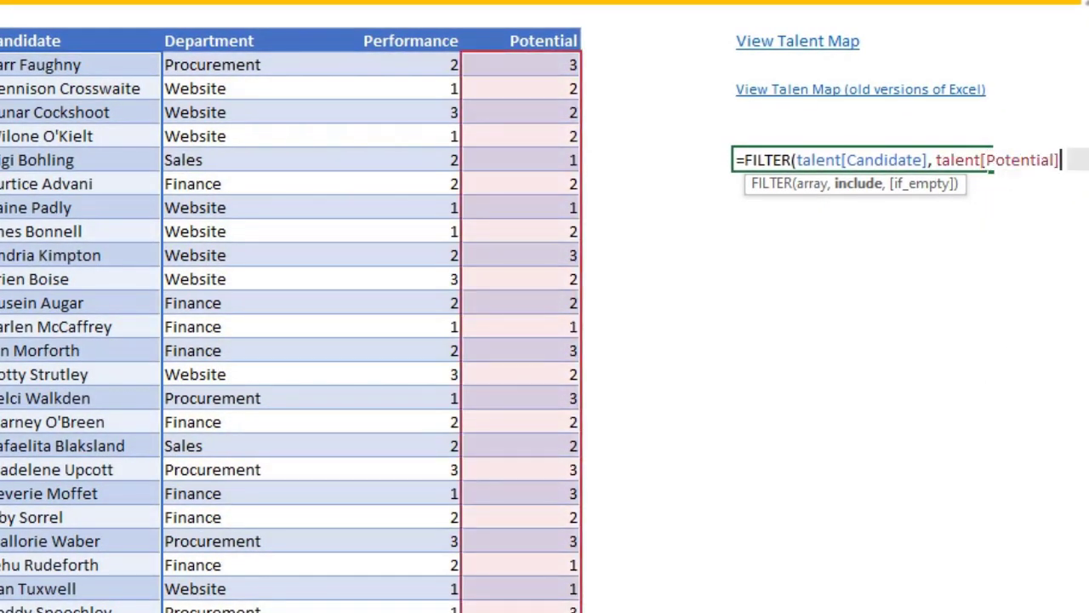
text(=3)
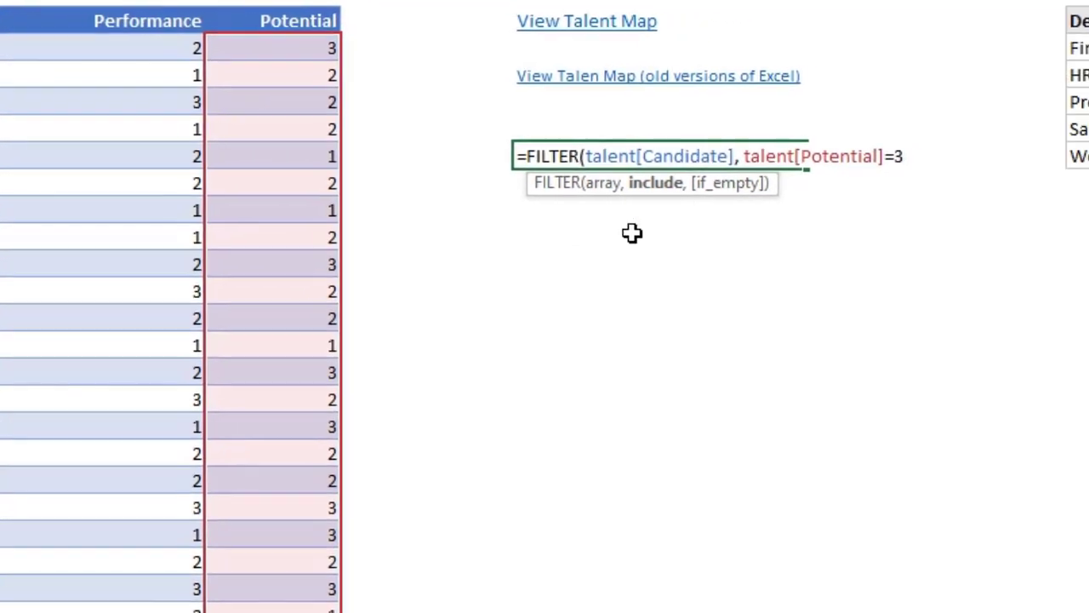
Step: Add the condition (talent[Performance]=3) and commit the formula so the names spill down
click(725, 156)
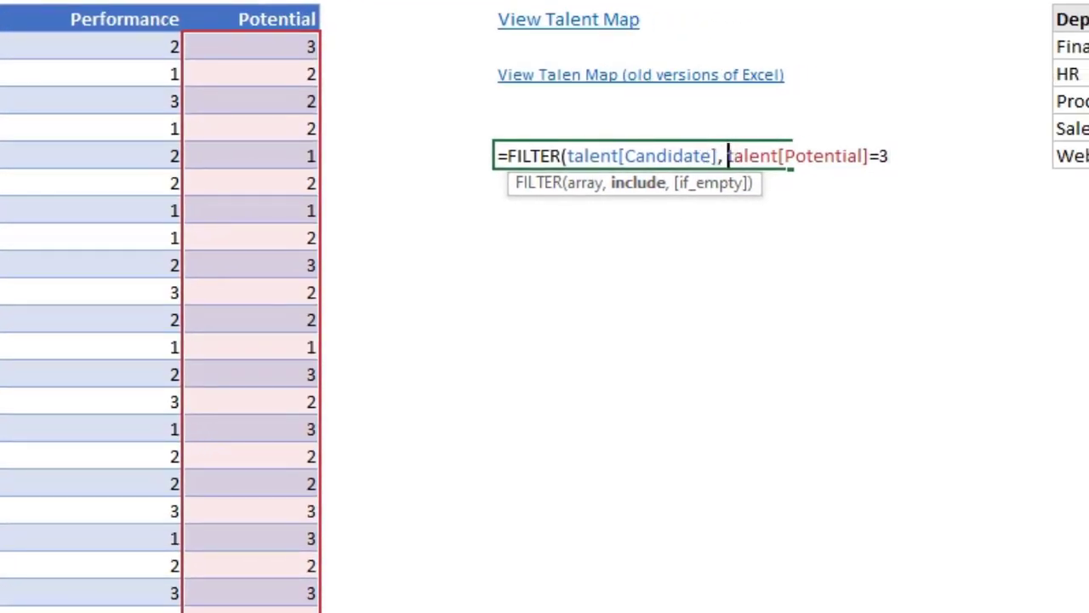
text(()
key(End)
text())
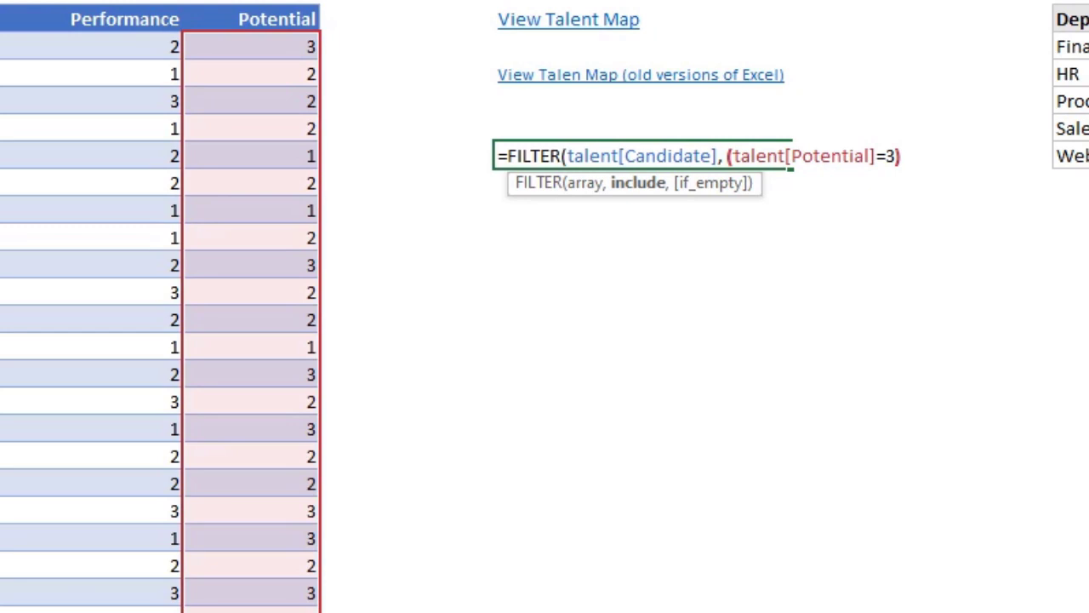
text(*()
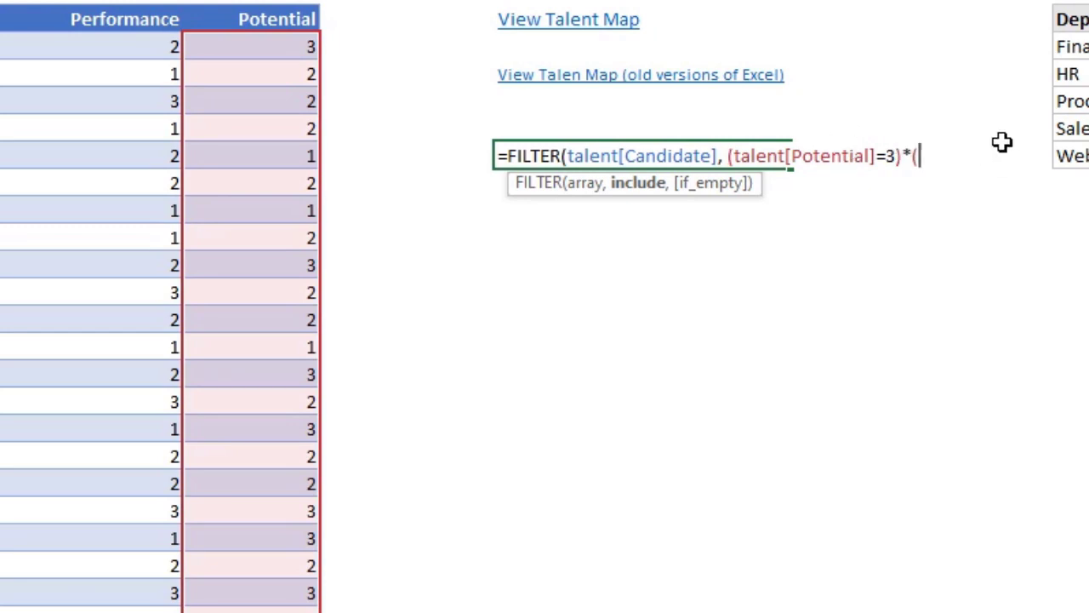
text(talentp)
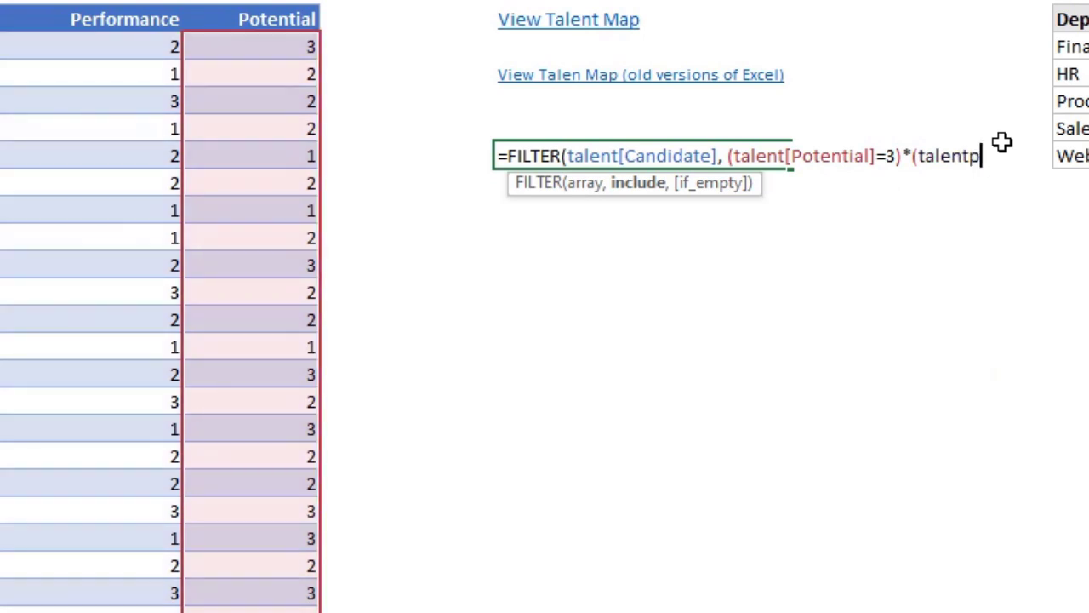
key(BackSpace)
text([[)
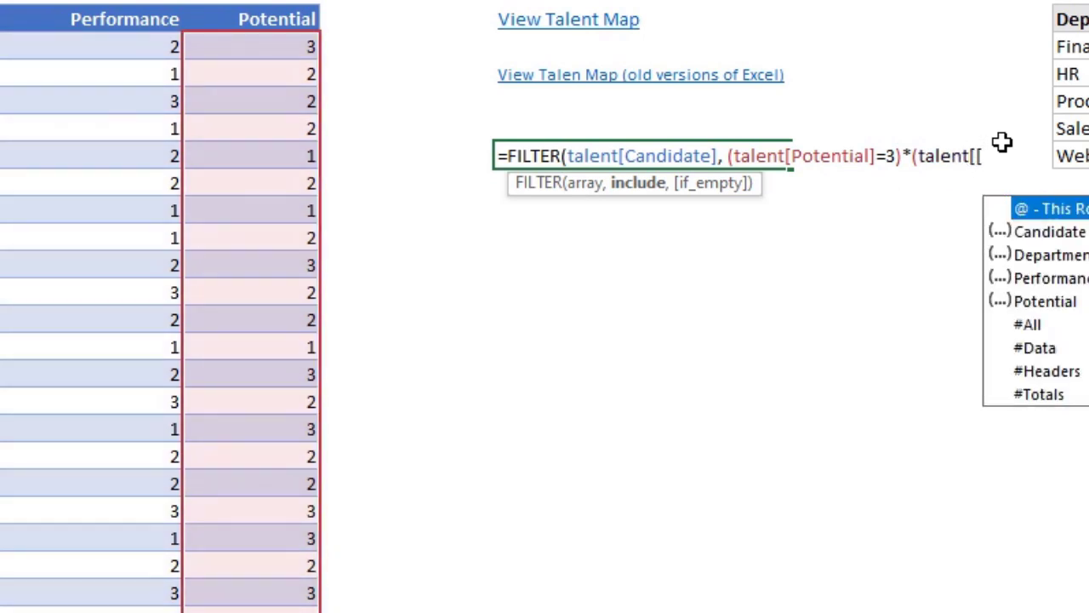
key(BackSpace)
text(per)
key(Tab)
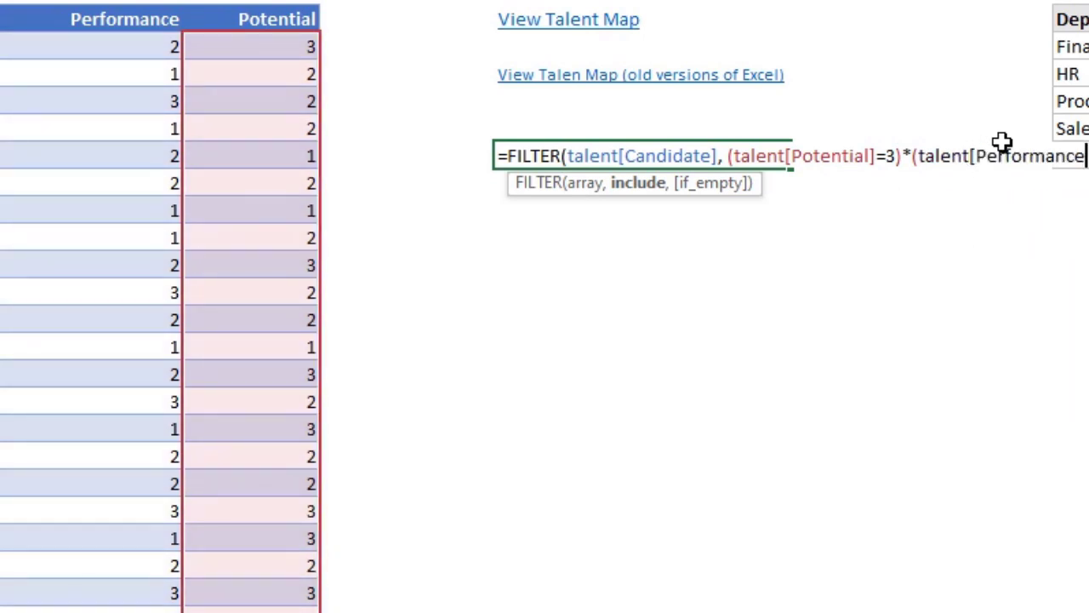
text(]=3))
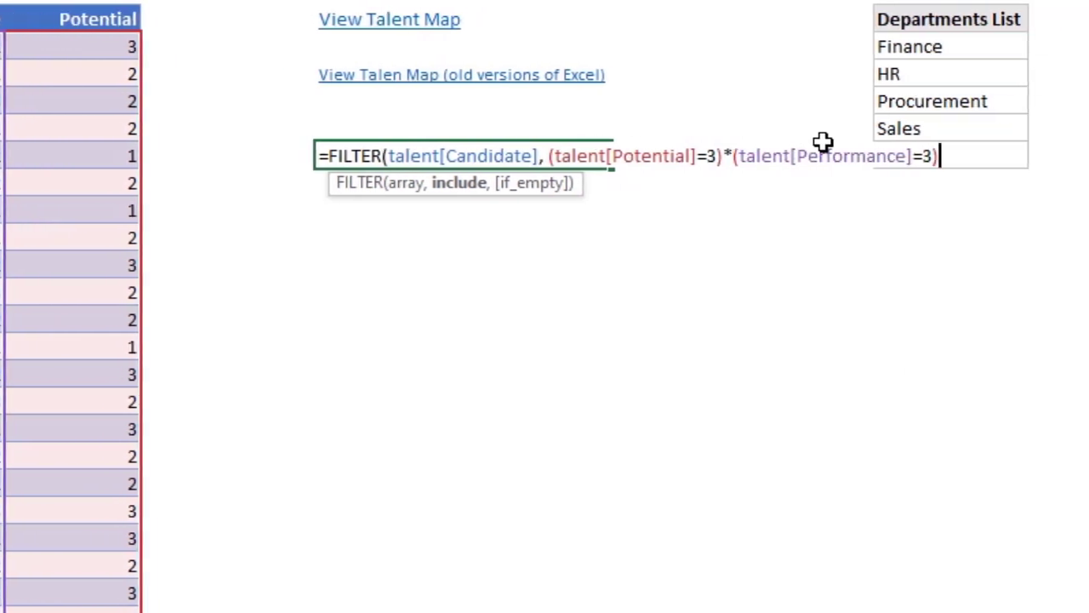
key(Return)
drag(486, 164, 456, 307)
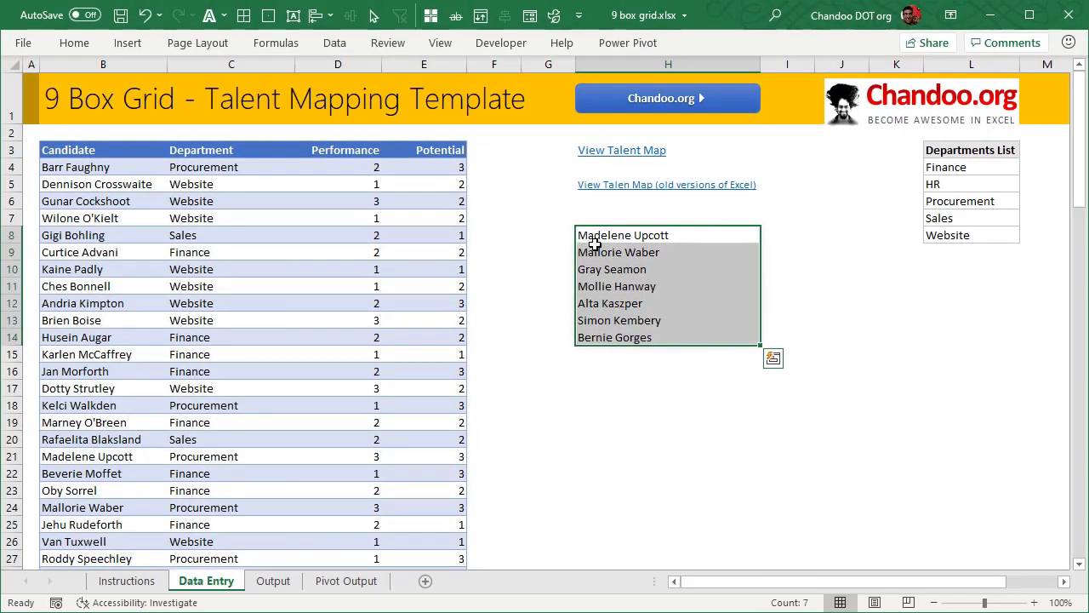
Step: Wrap the H8 FILTER formula in TEXTJOIN(", ", TRUE, …) to join the names into one line
click(586, 251)
click(610, 237)
drag(609, 237, 597, 334)
drag(637, 233, 628, 340)
click(650, 230)
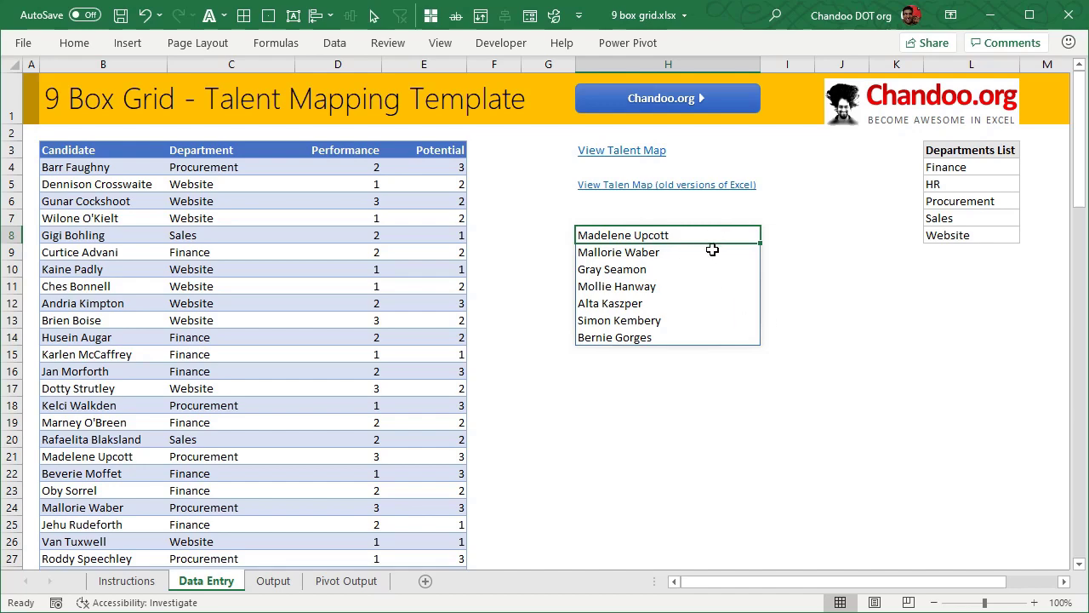
key(F2)
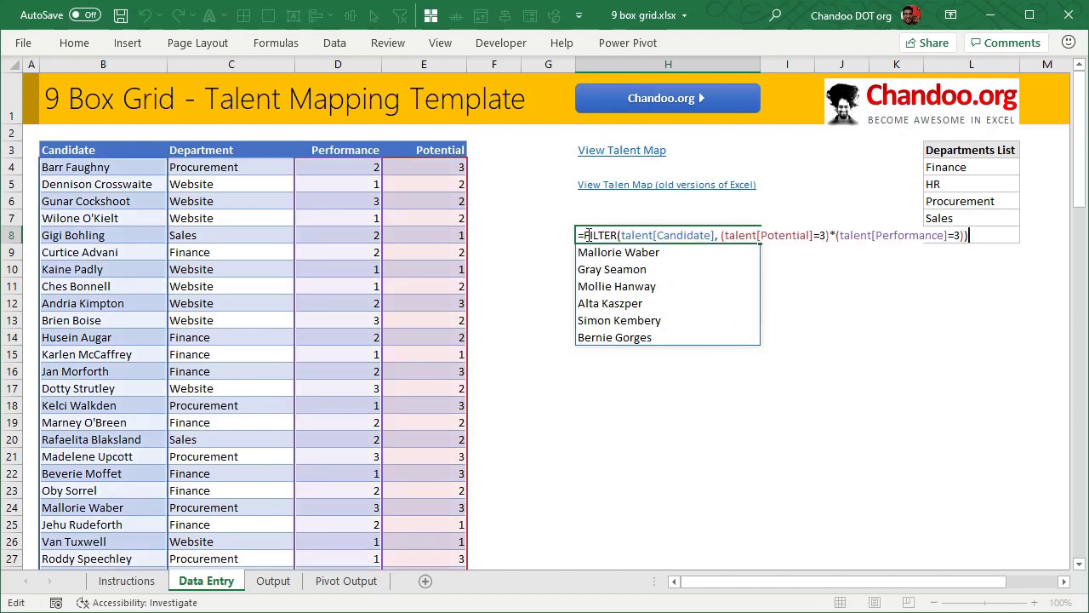
click(589, 234)
text(TEXTJOIN()
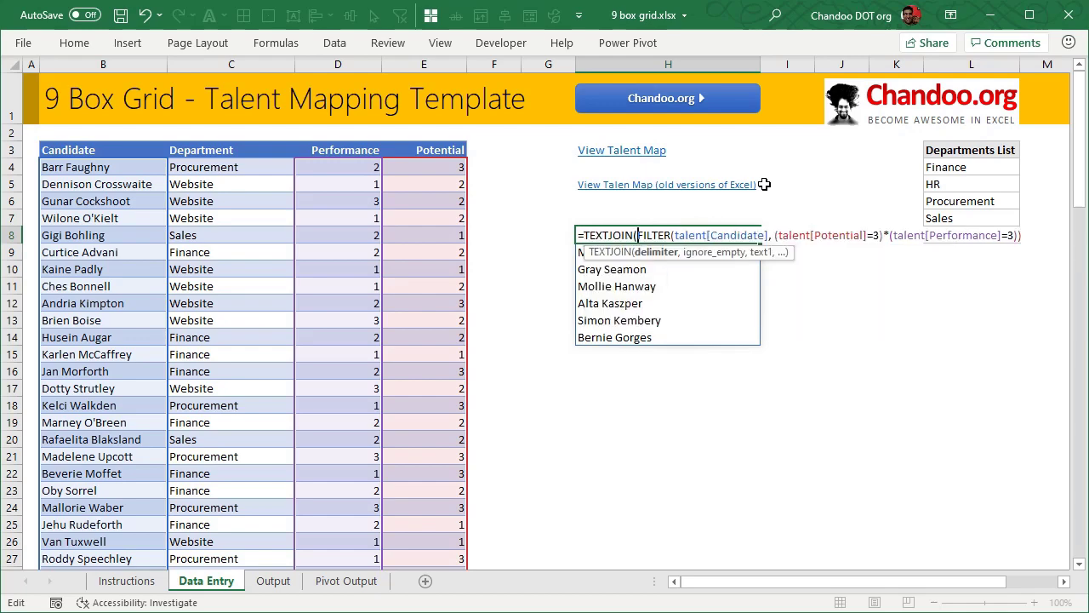
text(", ")
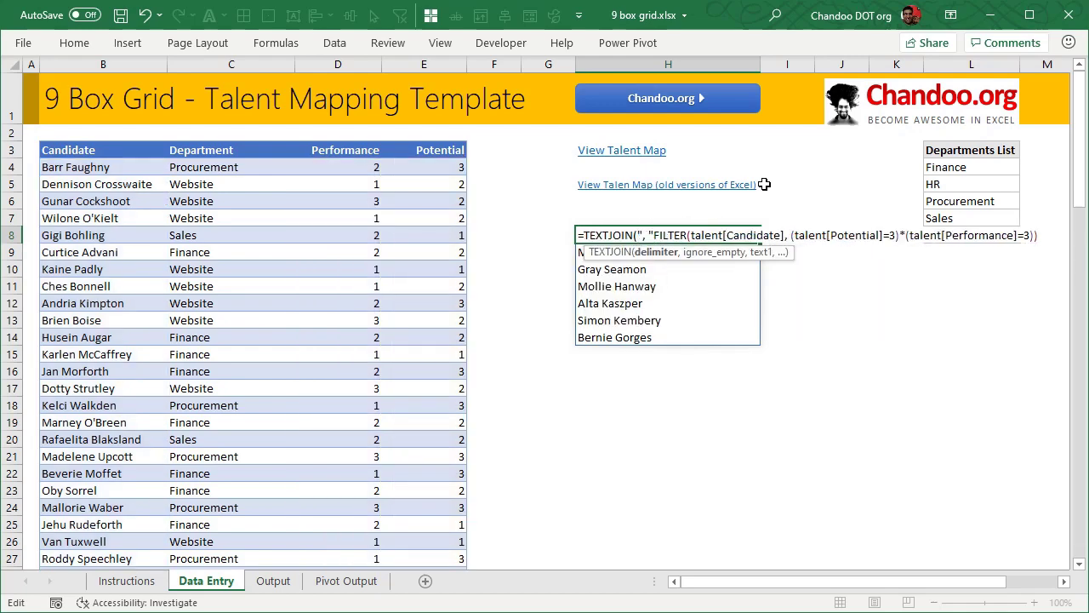
text(, )
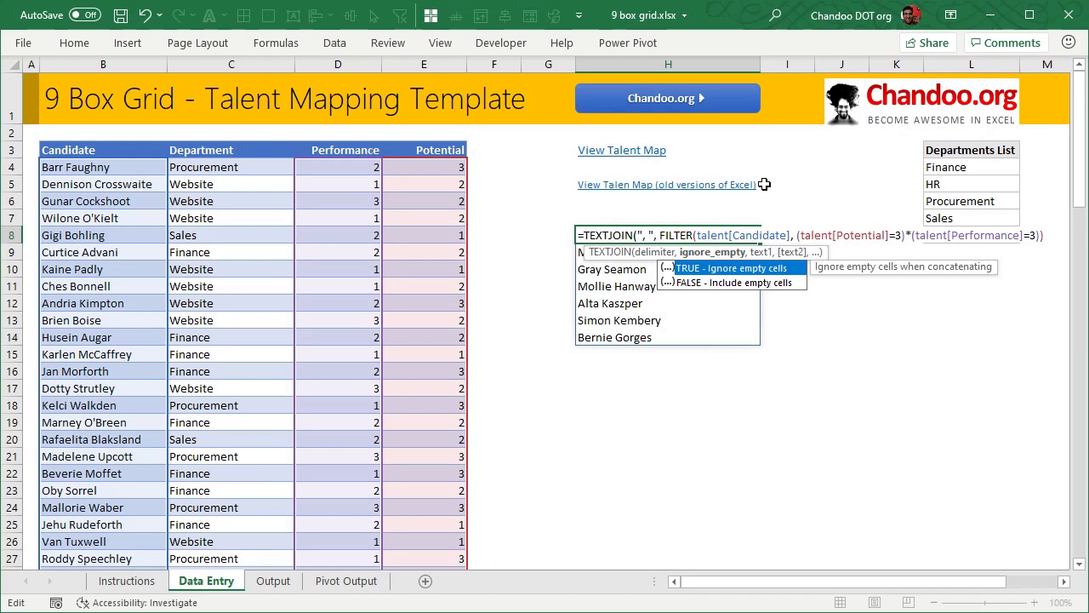
text(true,)
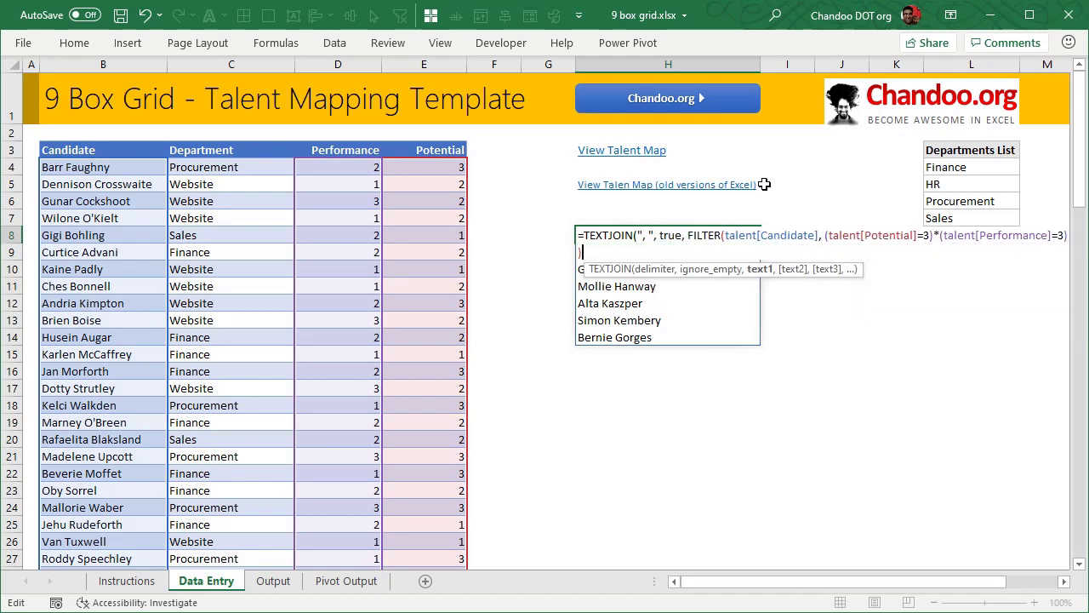
key(Return)
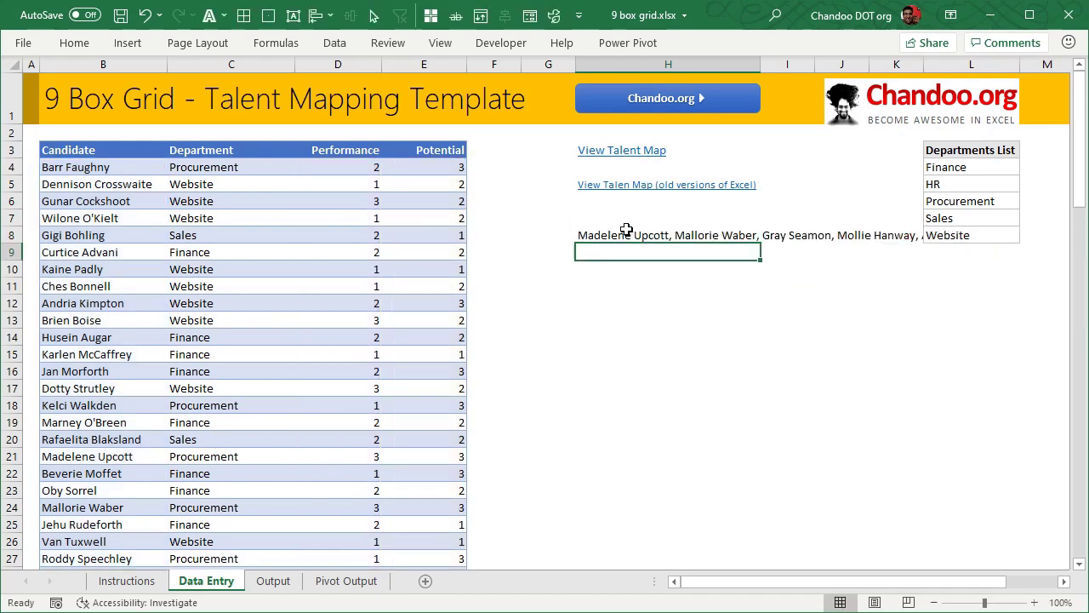
Step: Move the joined-names formula from H8 down to H13
click(570, 238)
click(606, 240)
drag(608, 244, 588, 318)
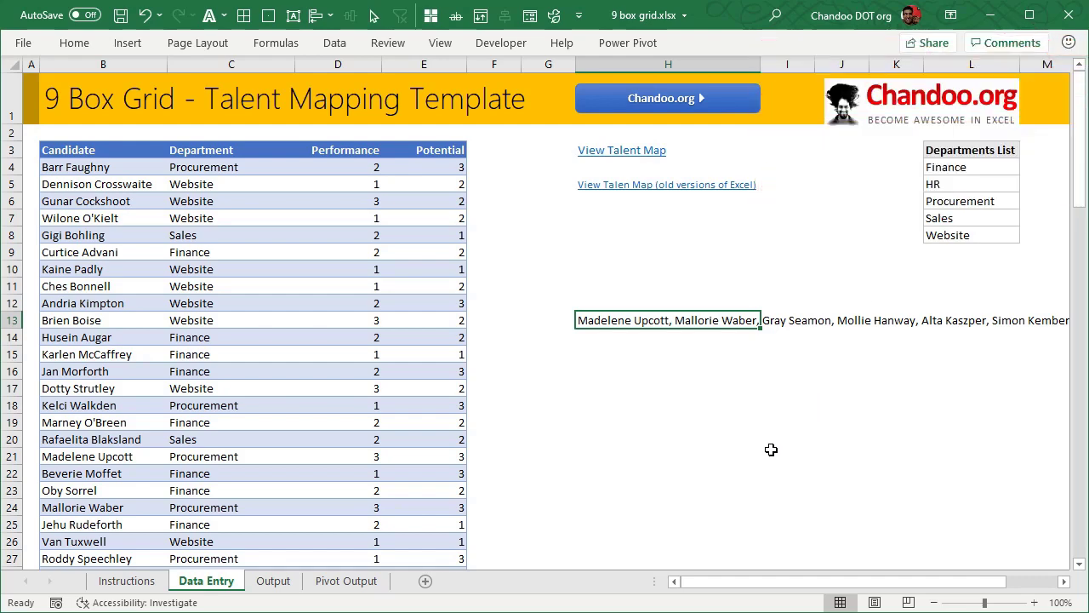
Step: Change the TEXTJOIN delimiter to ","&CHAR(10) so each name sits on a new line
key(F2)
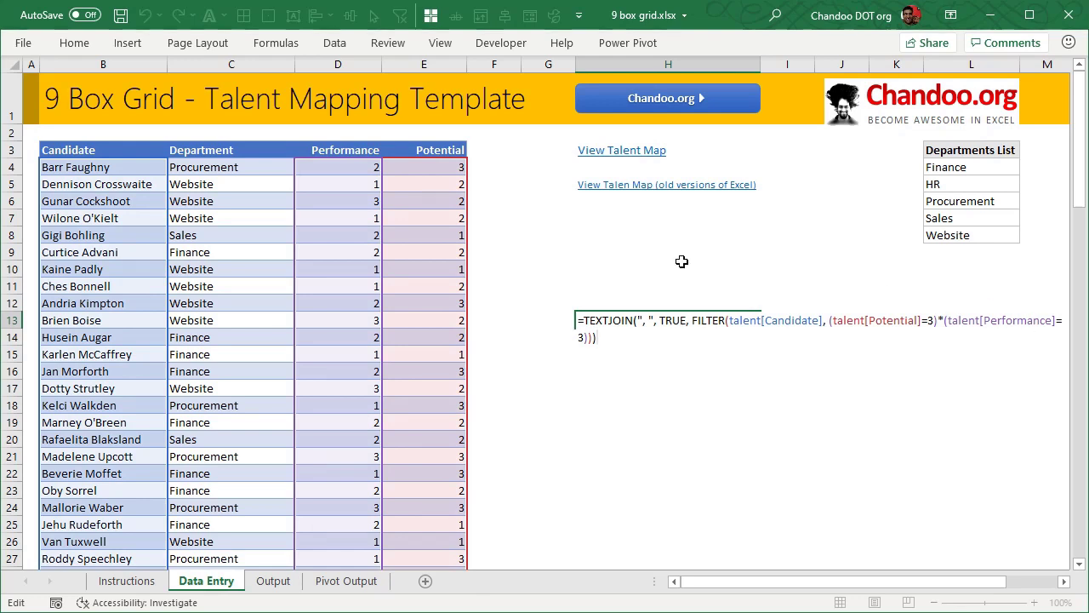
click(649, 320)
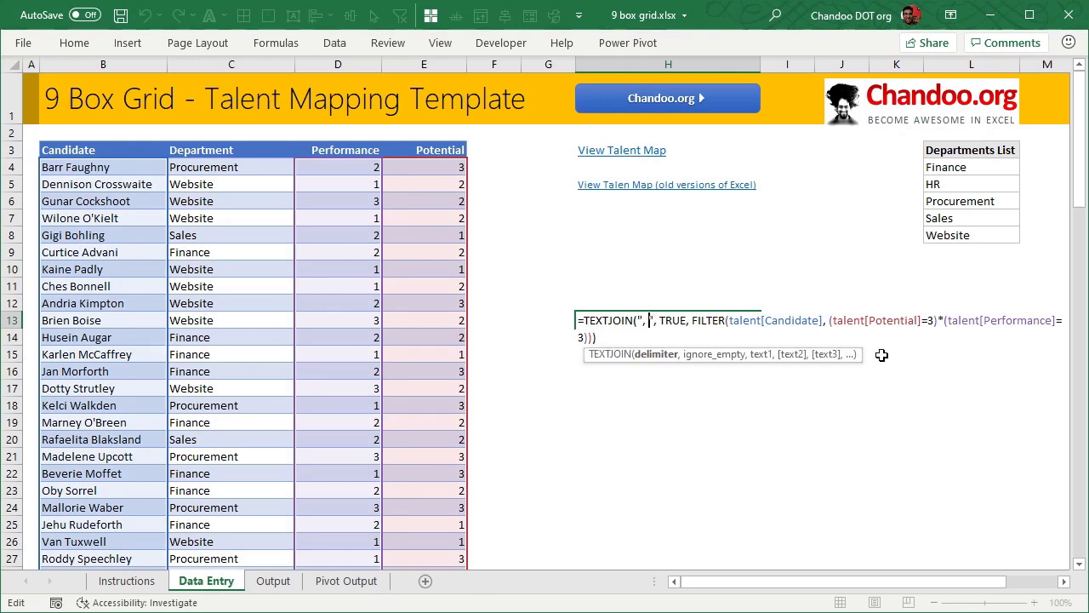
key(BackSpace)
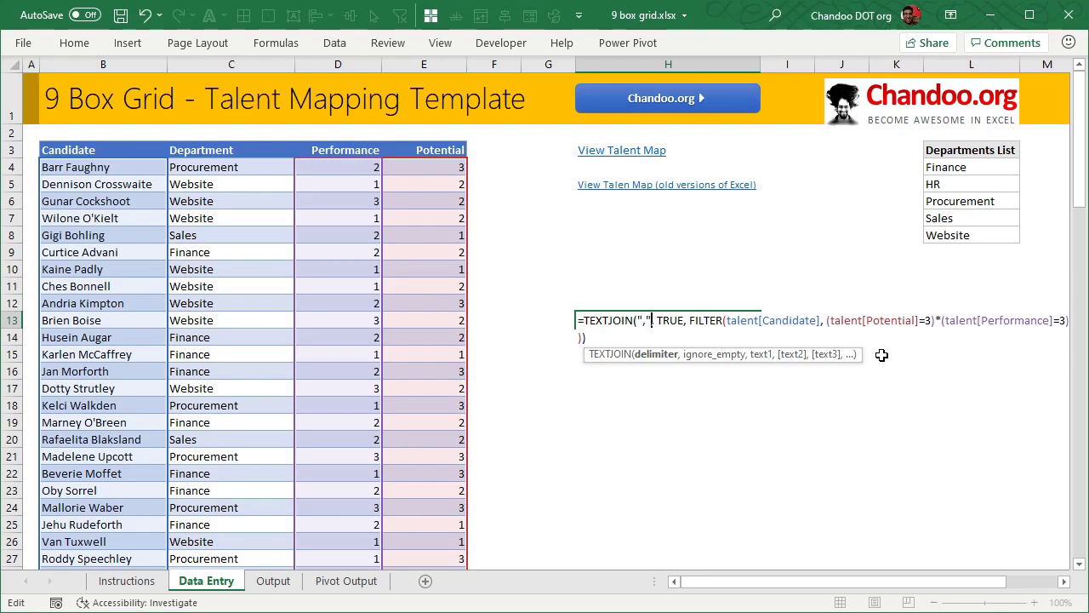
text(&char)
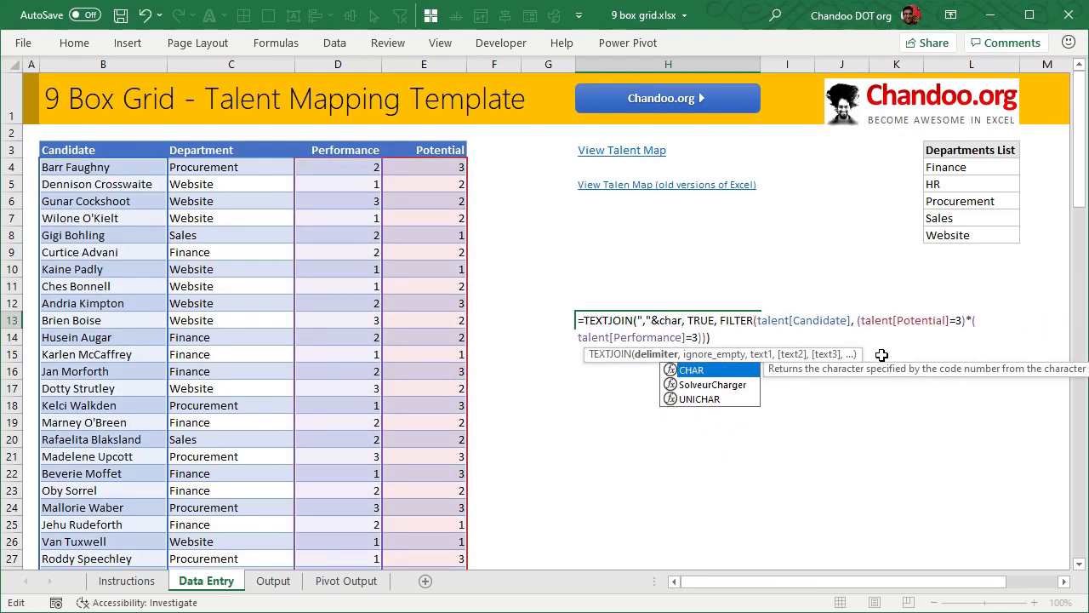
text((10))
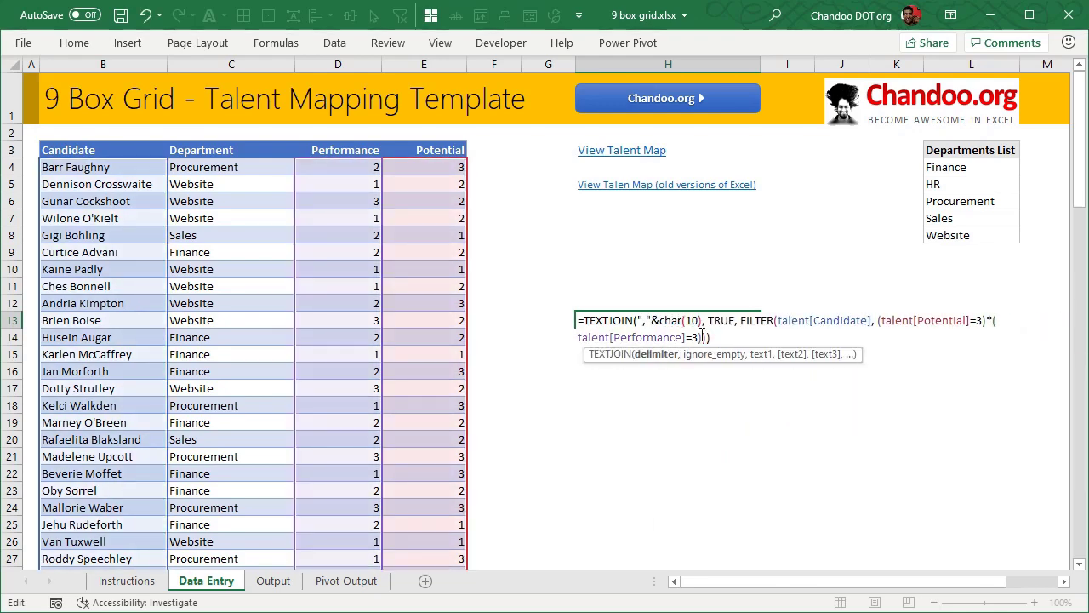
key(Return)
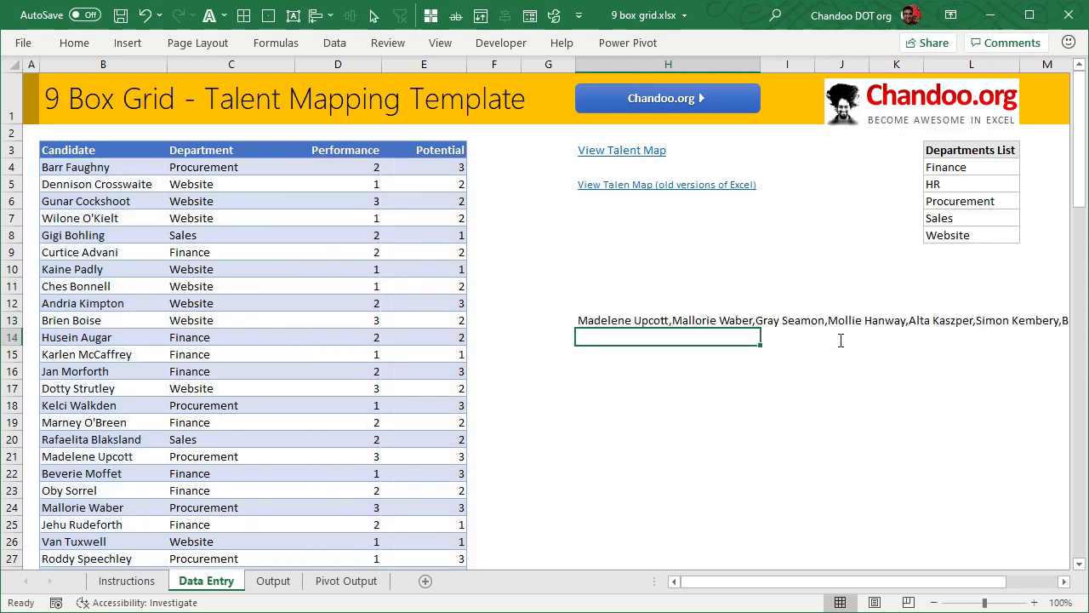
Step: Turn Wrap Text on and then back off for H13
click(601, 319)
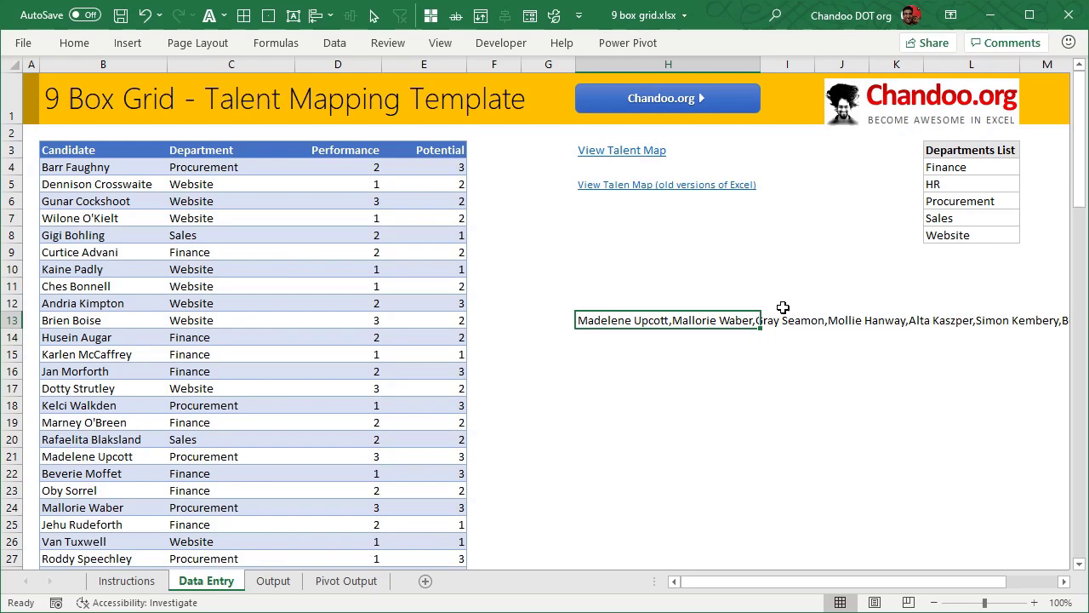
click(74, 43)
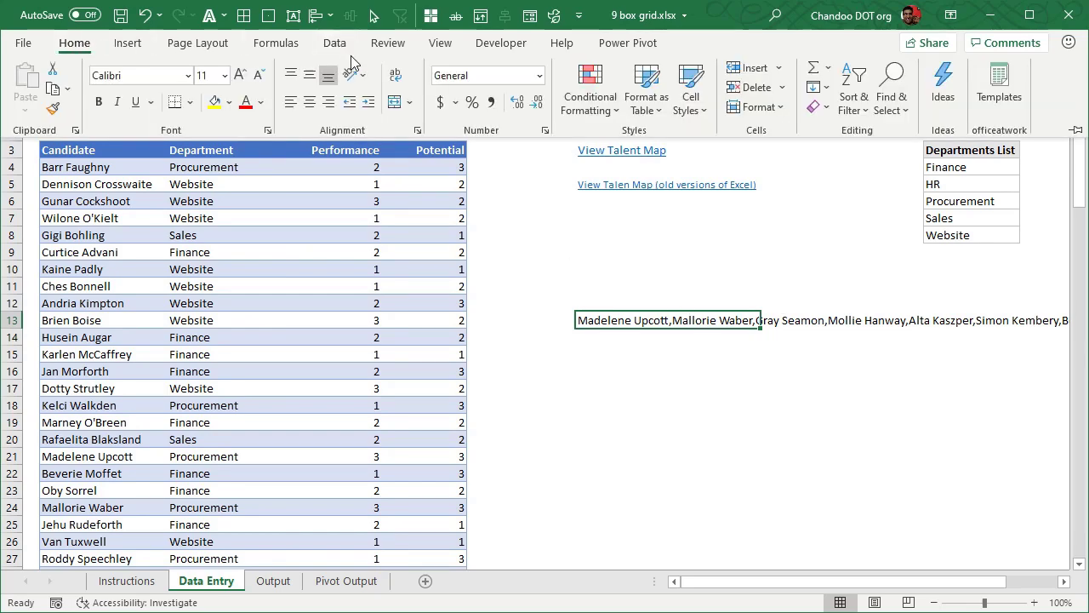
click(395, 75)
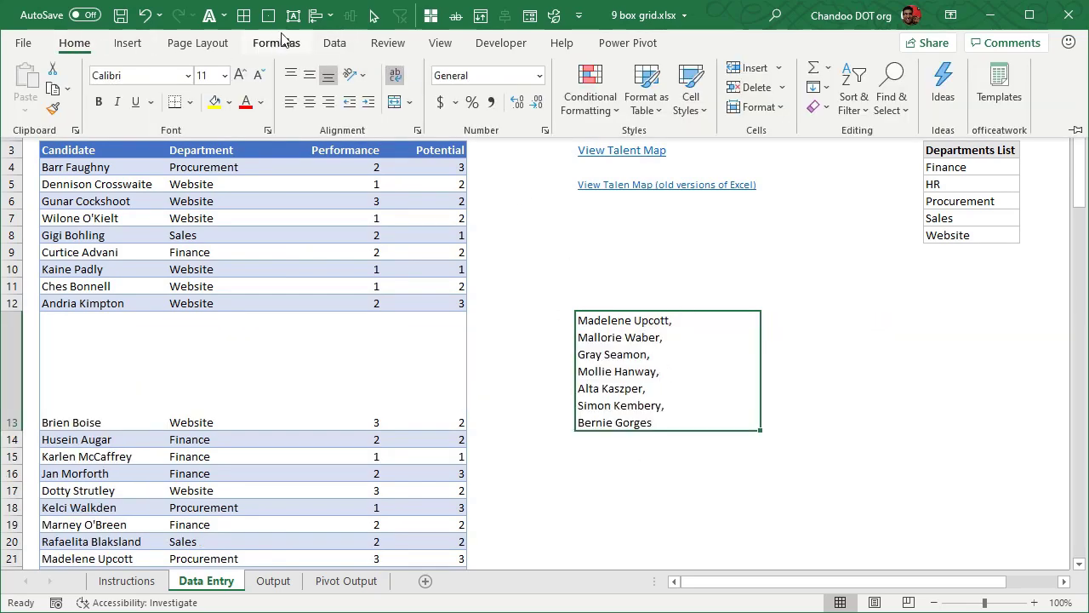
click(402, 76)
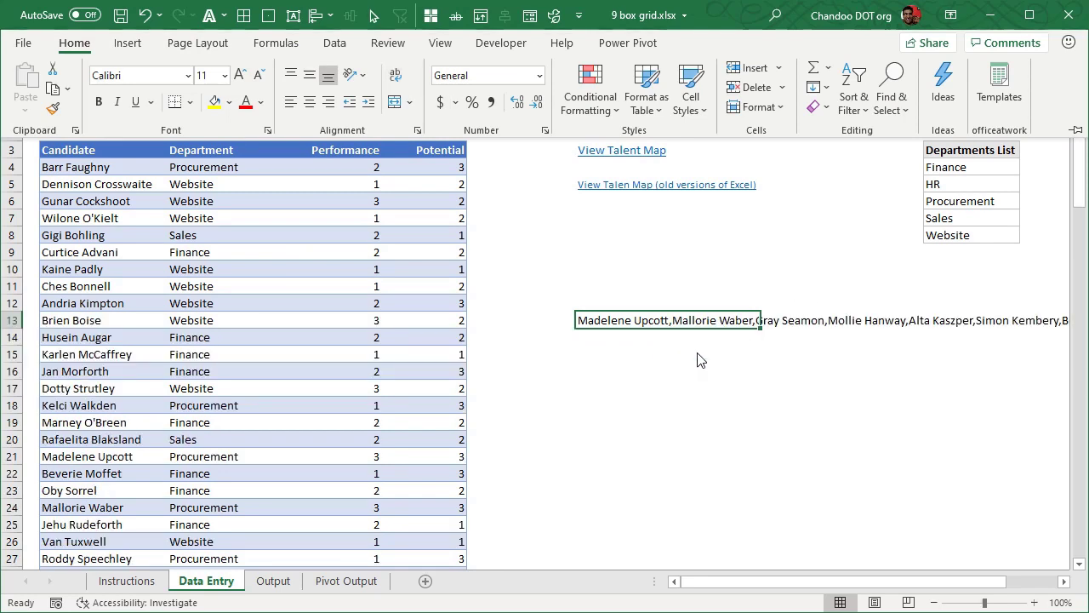
Step: Add the condition talent[Department]=L6 (Procurement) to the FILTER criteria in H13
key(F2)
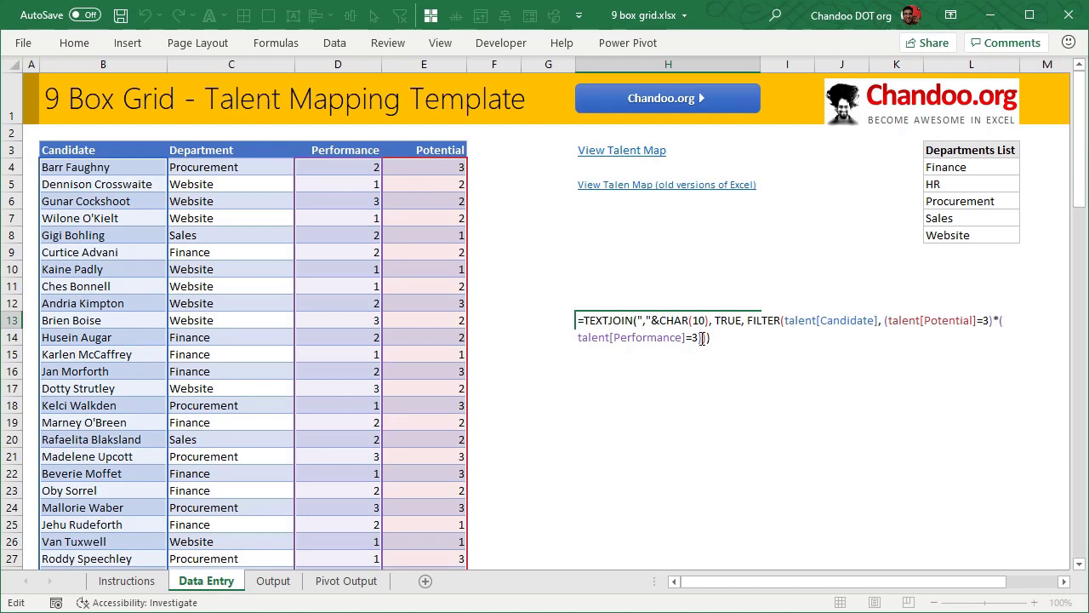
text())
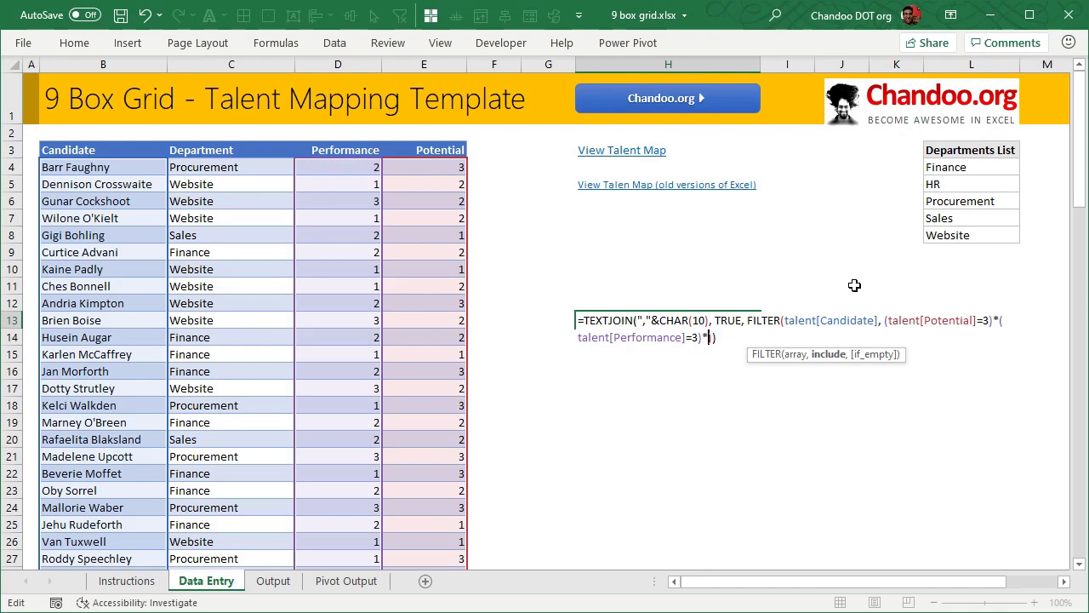
text((talent[de)
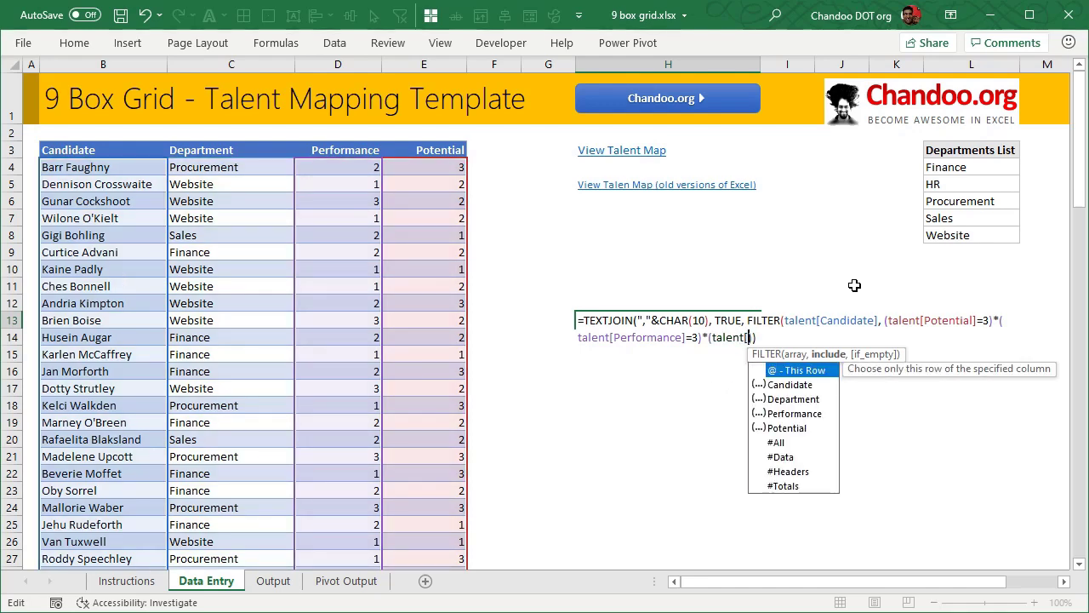
key(Tab)
text())
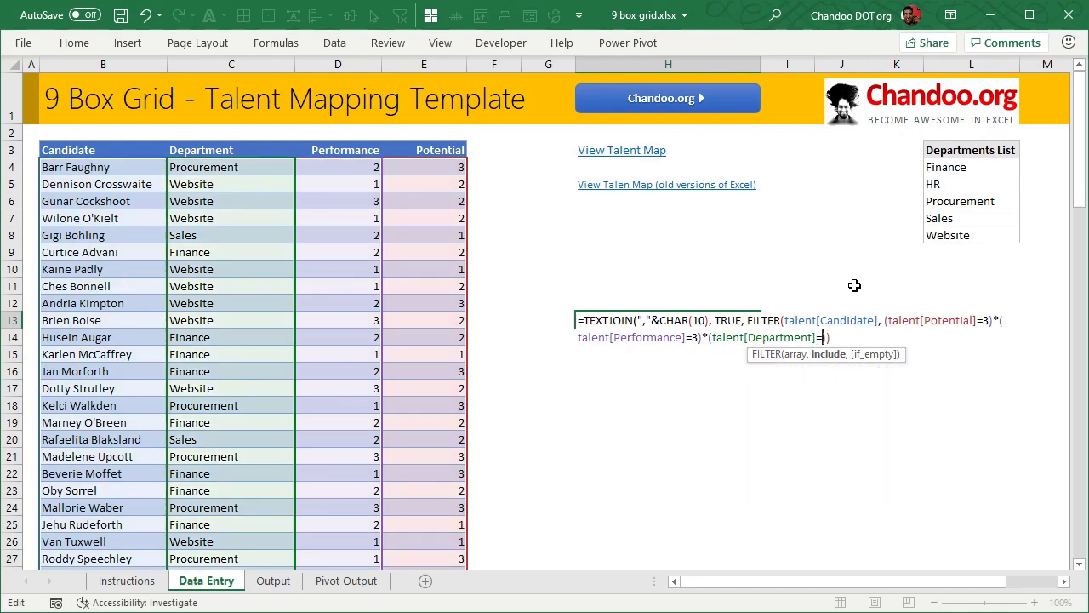
text(=)
click(934, 207)
key(Return)
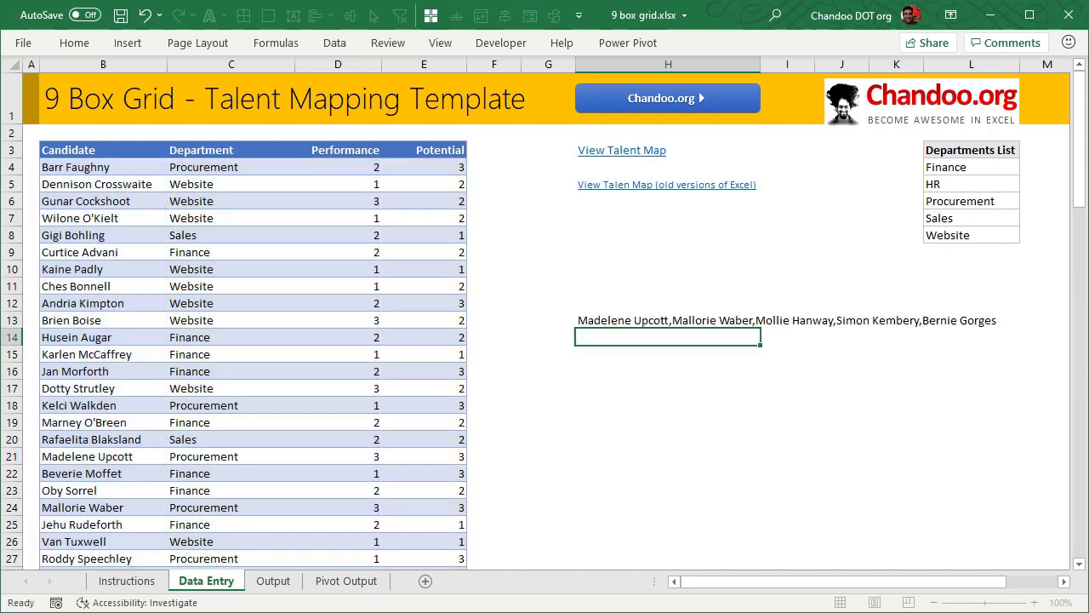
Step: Delete the joined-names formula from H13
click(642, 320)
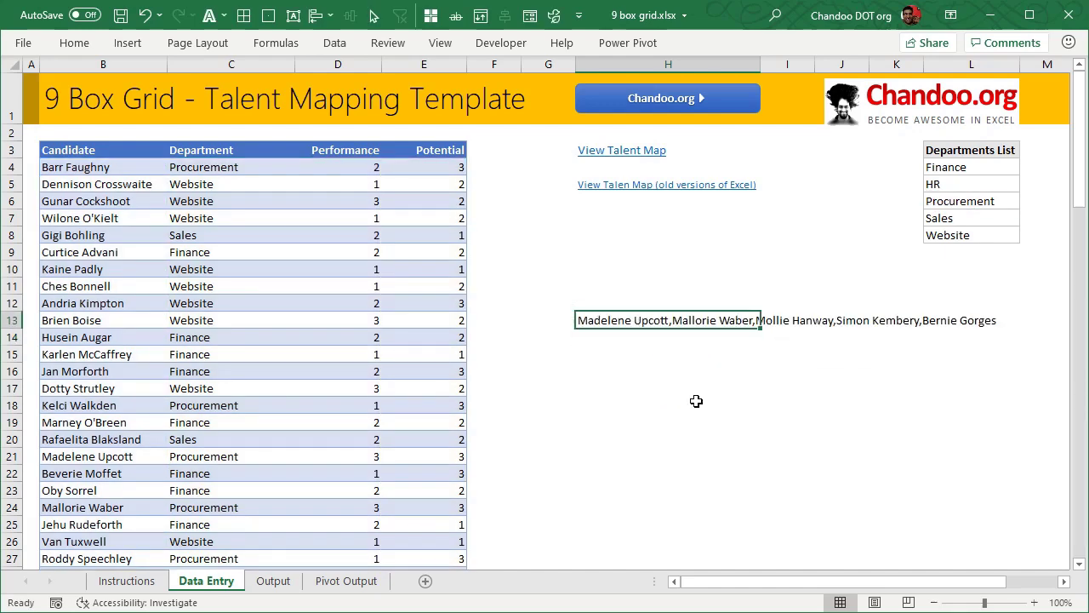
click(944, 206)
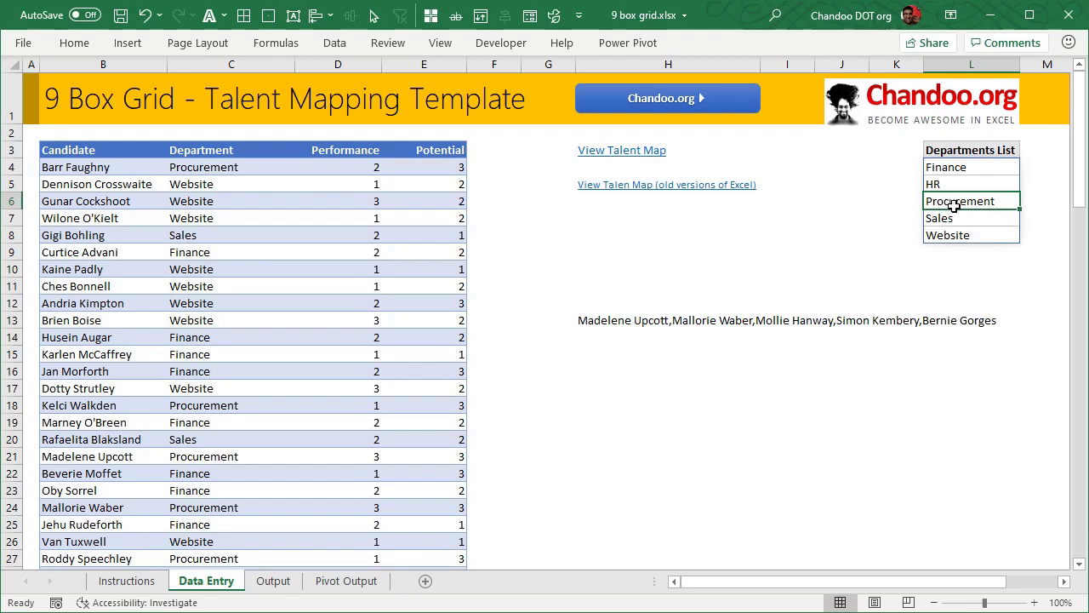
click(603, 322)
key(Delete)
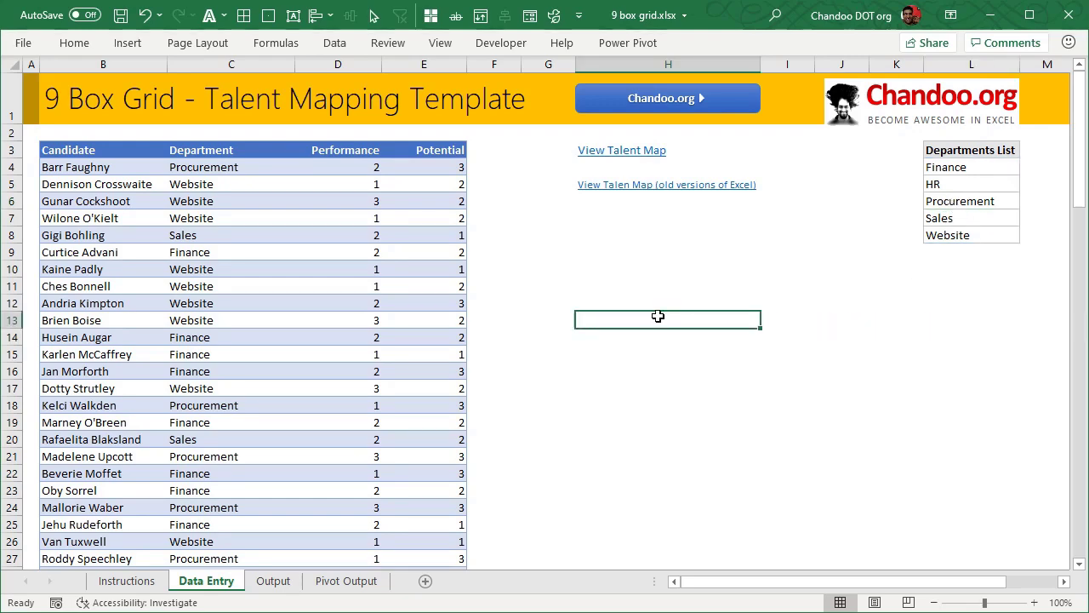
Step: On the Output sheet, view the formula behind the top-left grid box without changing it
click(272, 581)
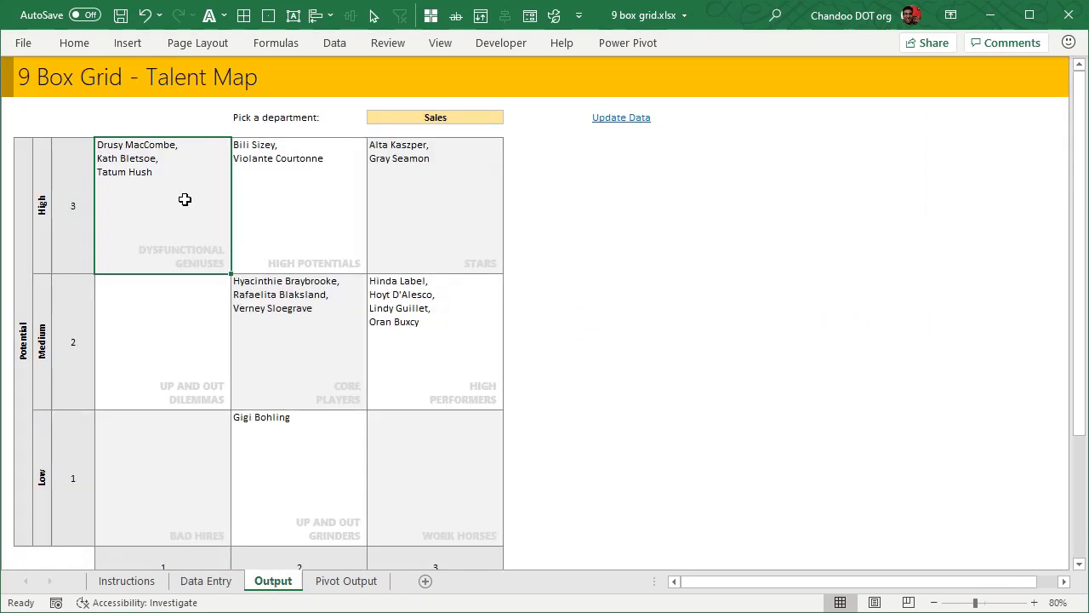
double_click(184, 199)
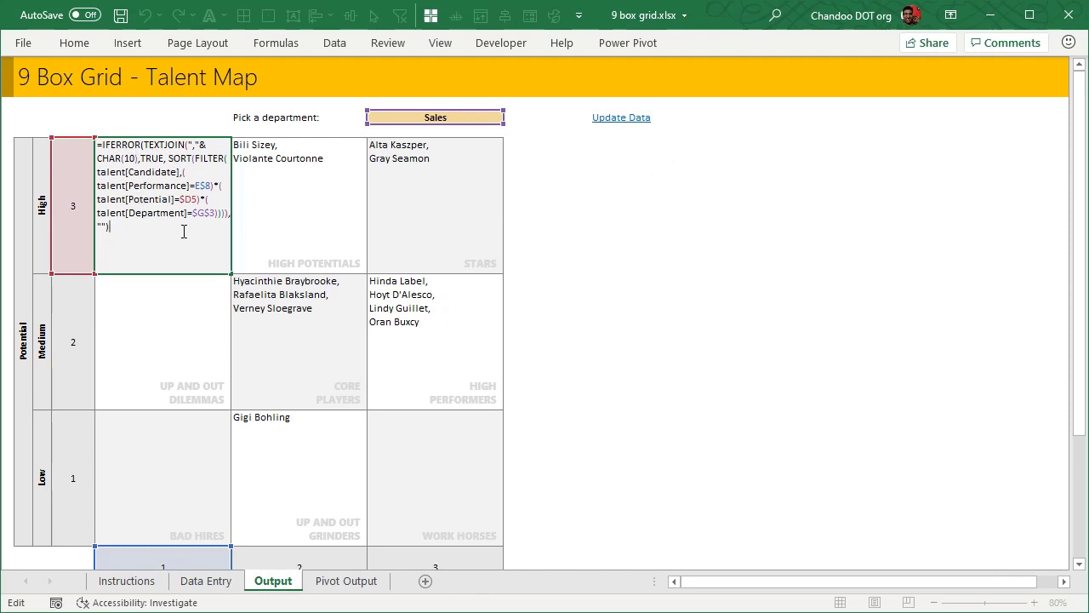
key(Escape)
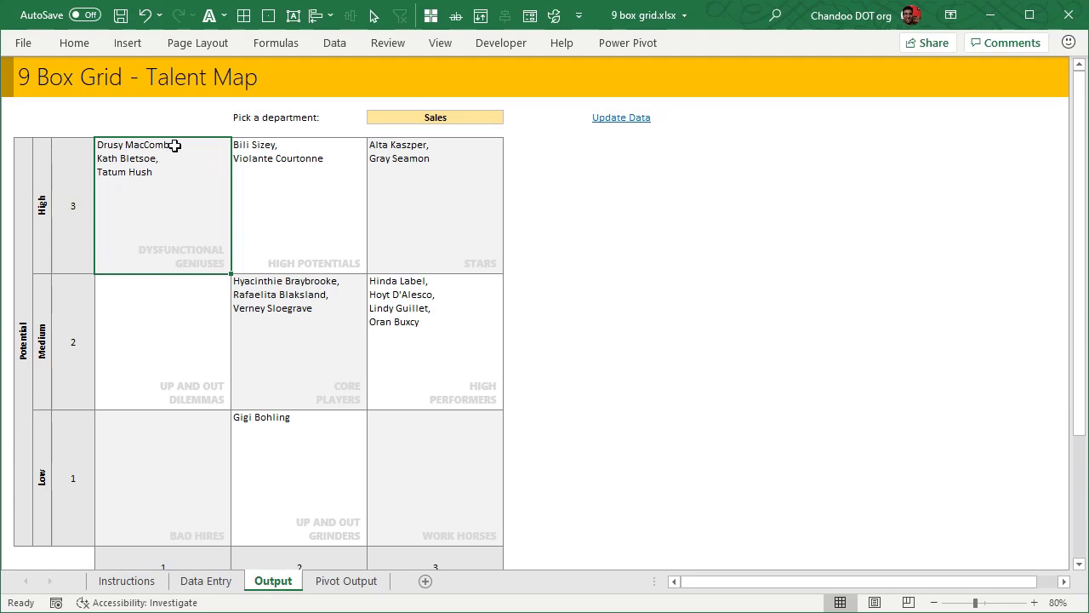
Step: Inspect the formula behind the empty Up and Out Dilemmas box, leaving it unchanged
click(439, 120)
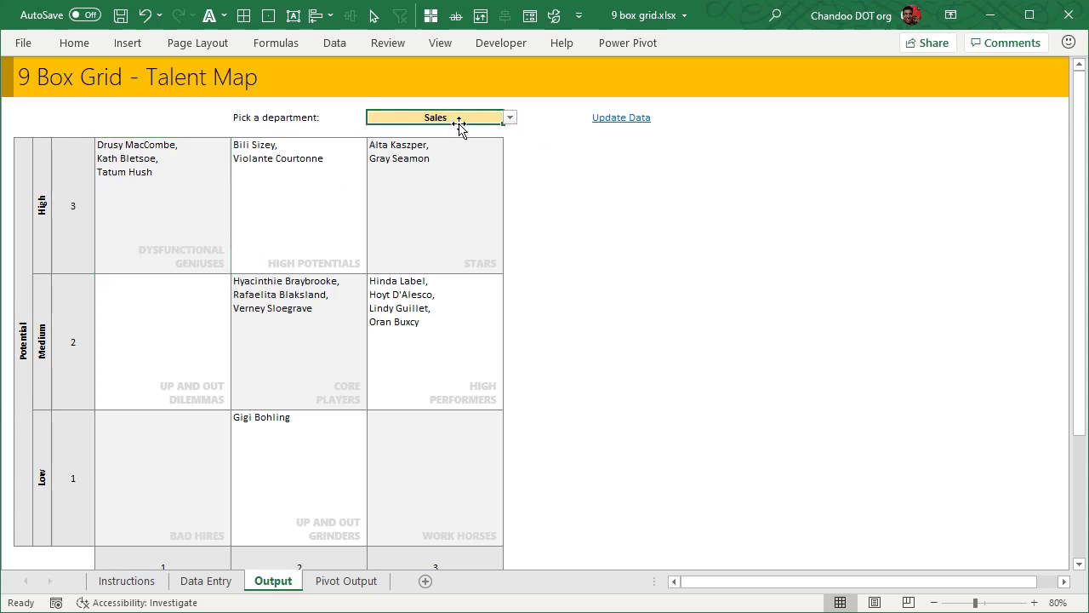
click(154, 338)
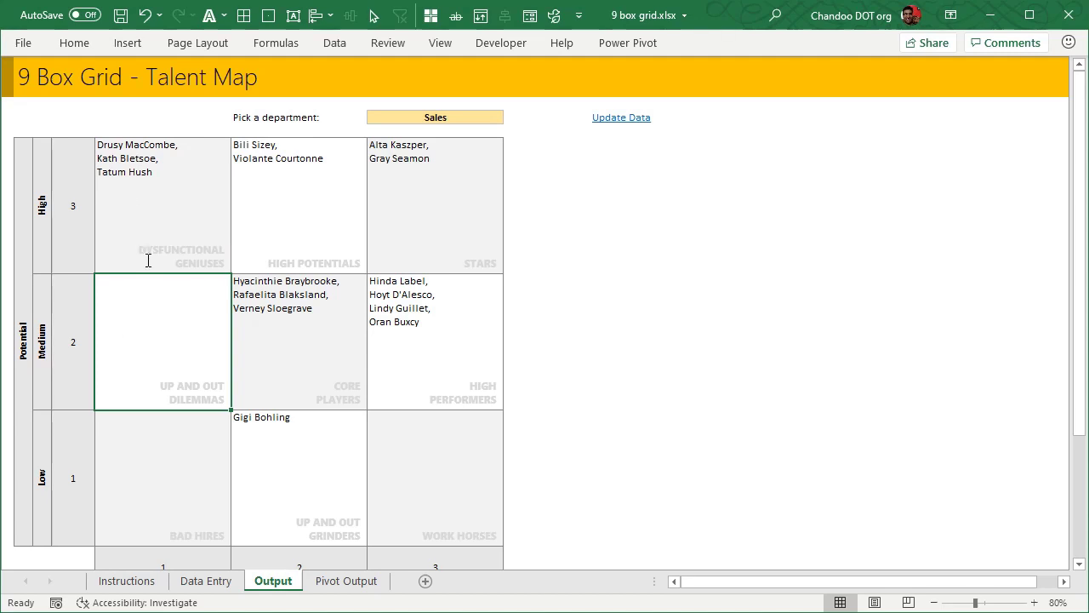
key(F2)
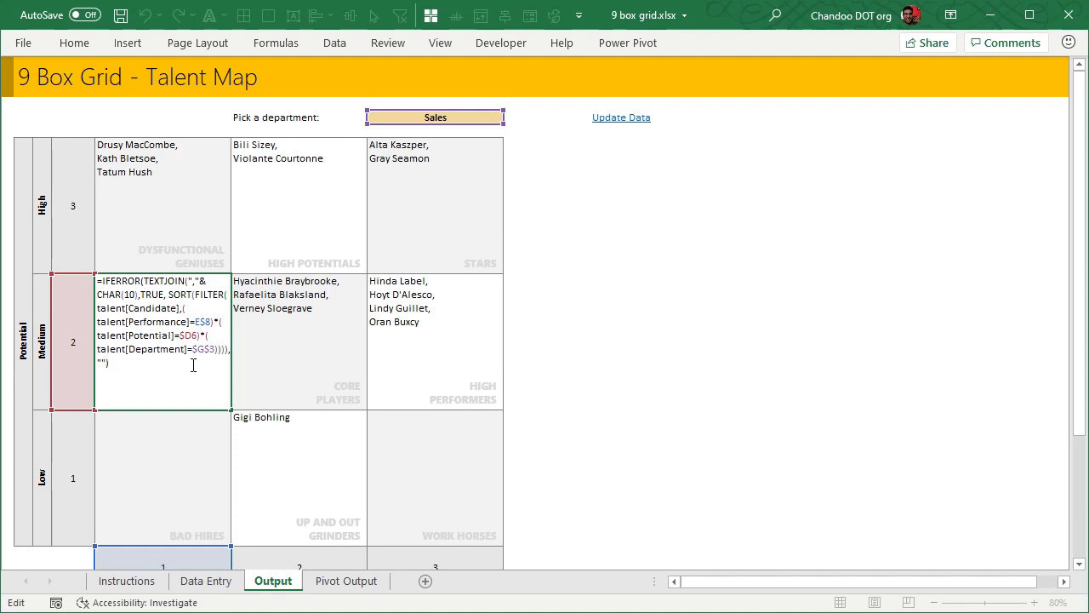
key(Escape)
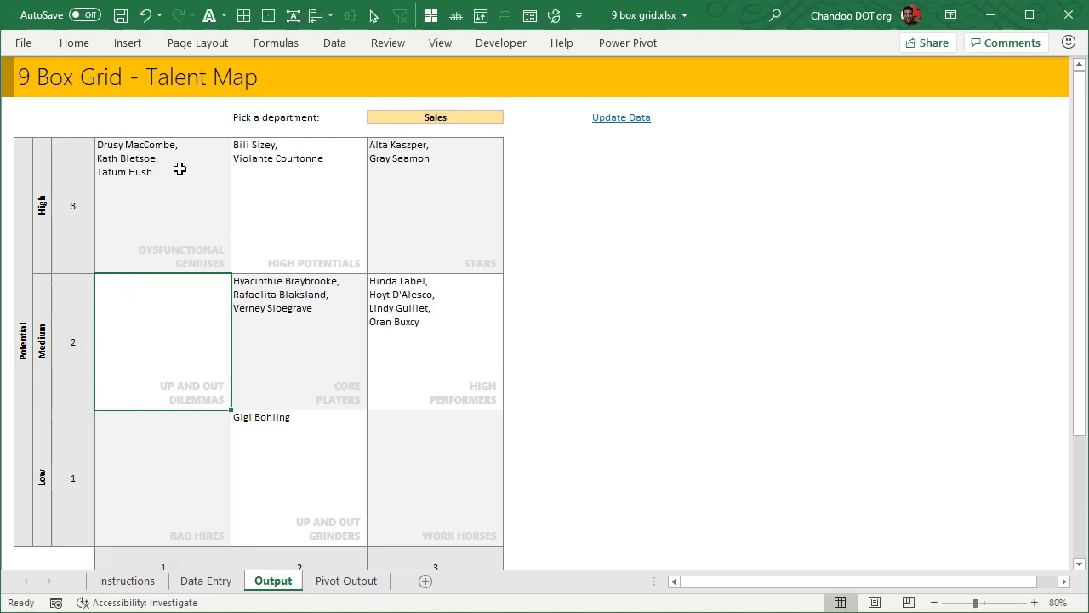
click(349, 584)
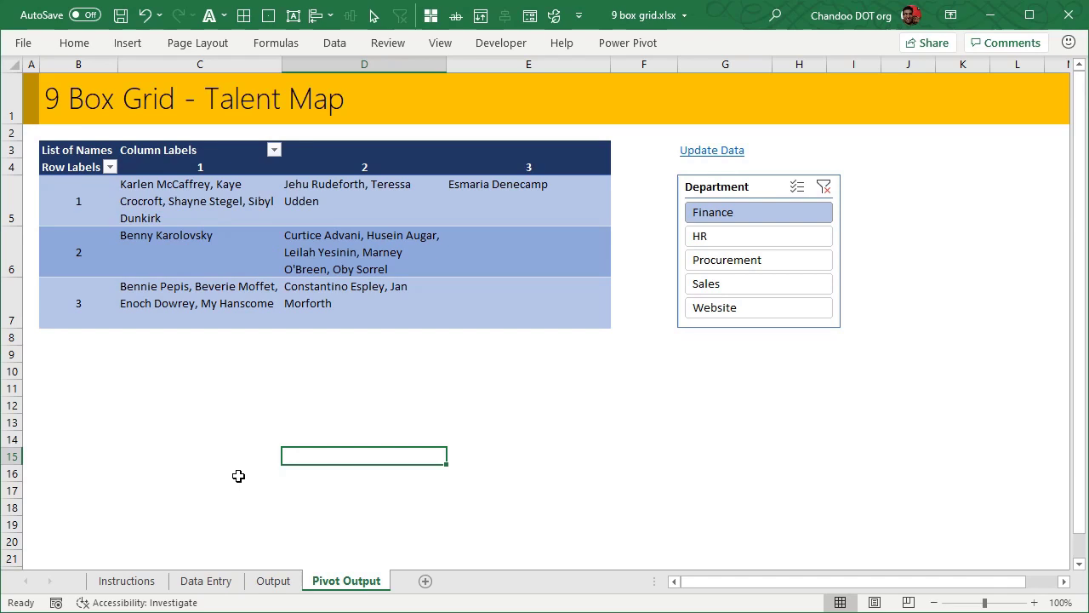
Step: Show the PivotTable Fields pane and right-click the List of Names measure
click(147, 204)
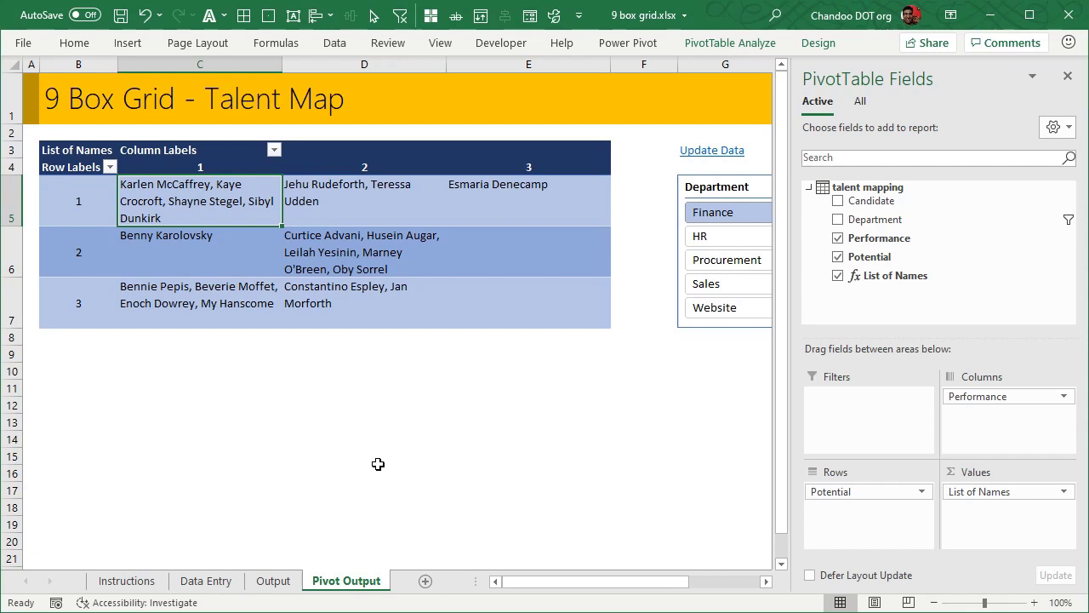
mouse_move(468, 202)
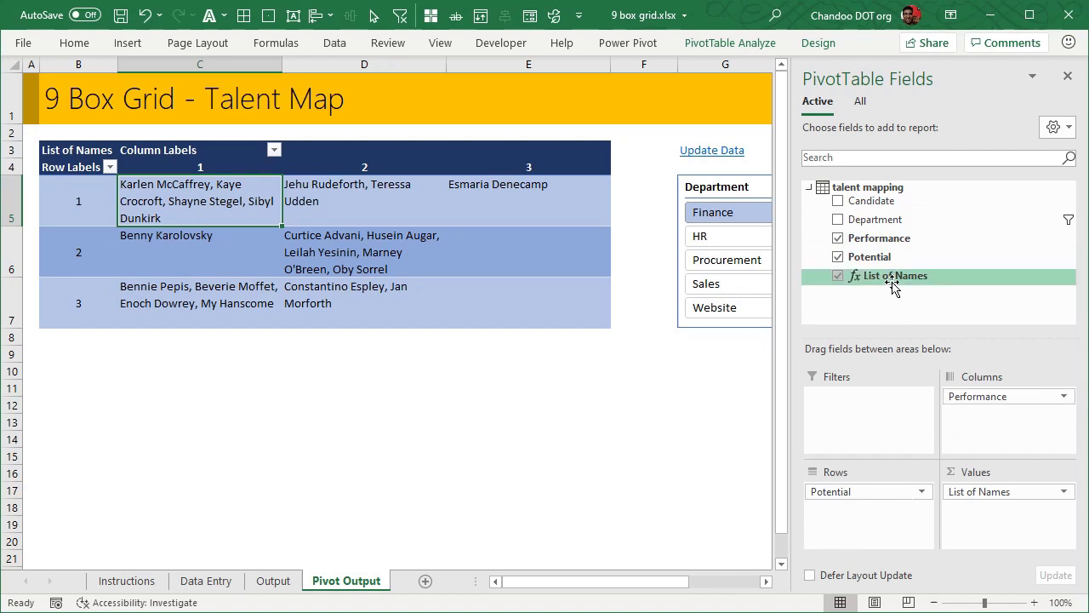
right_click(861, 189)
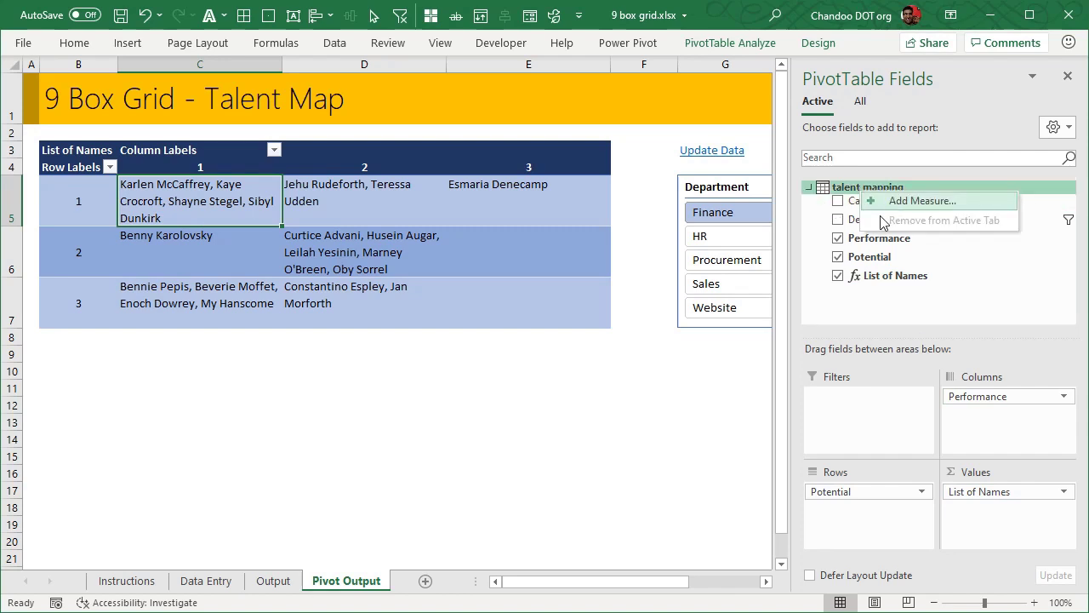
right_click(877, 277)
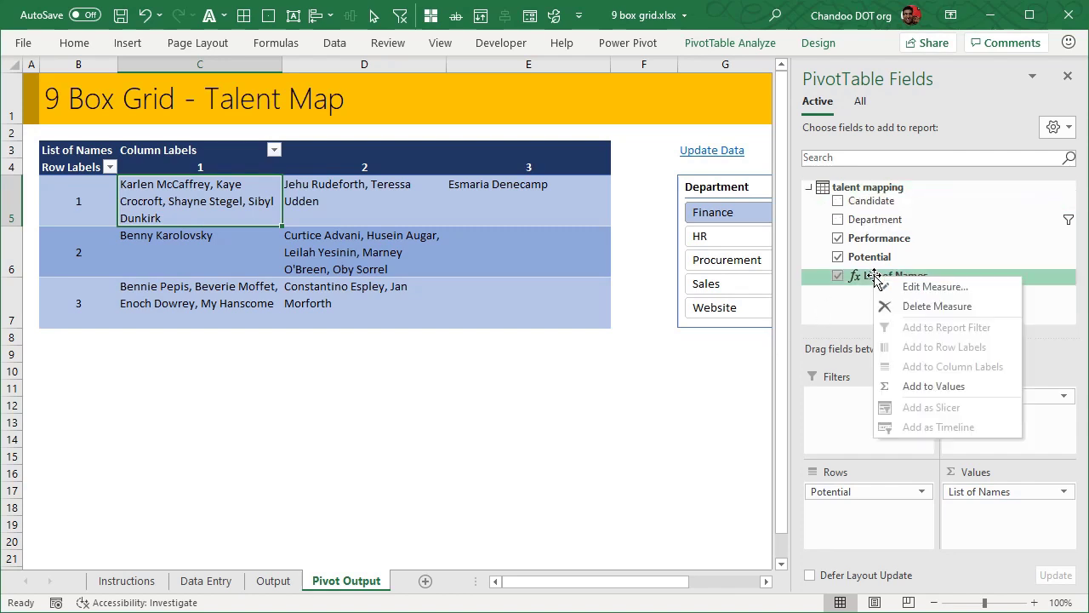
click(936, 287)
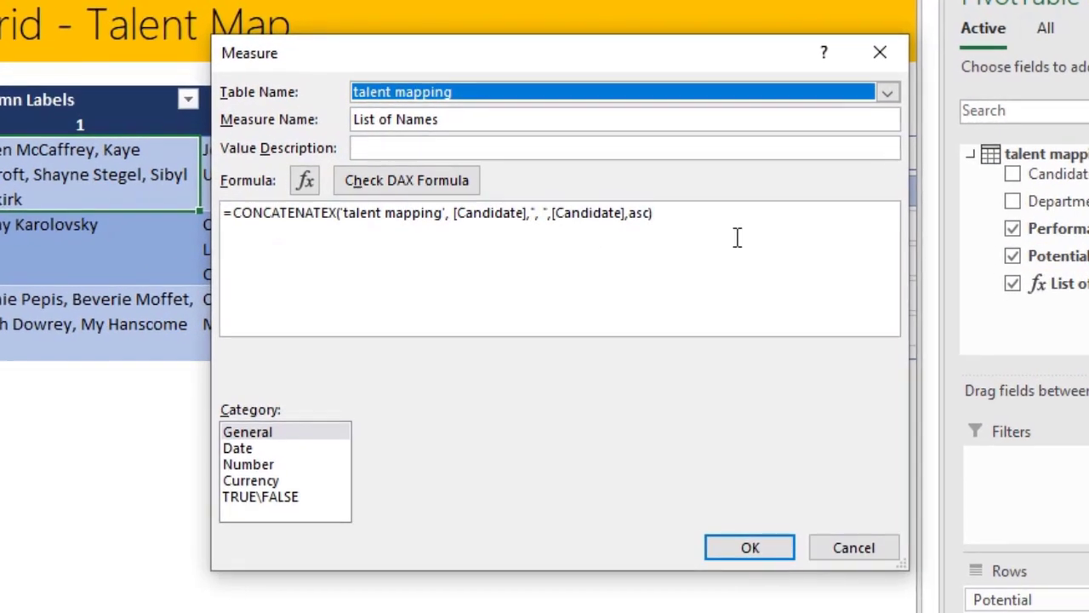
click(645, 232)
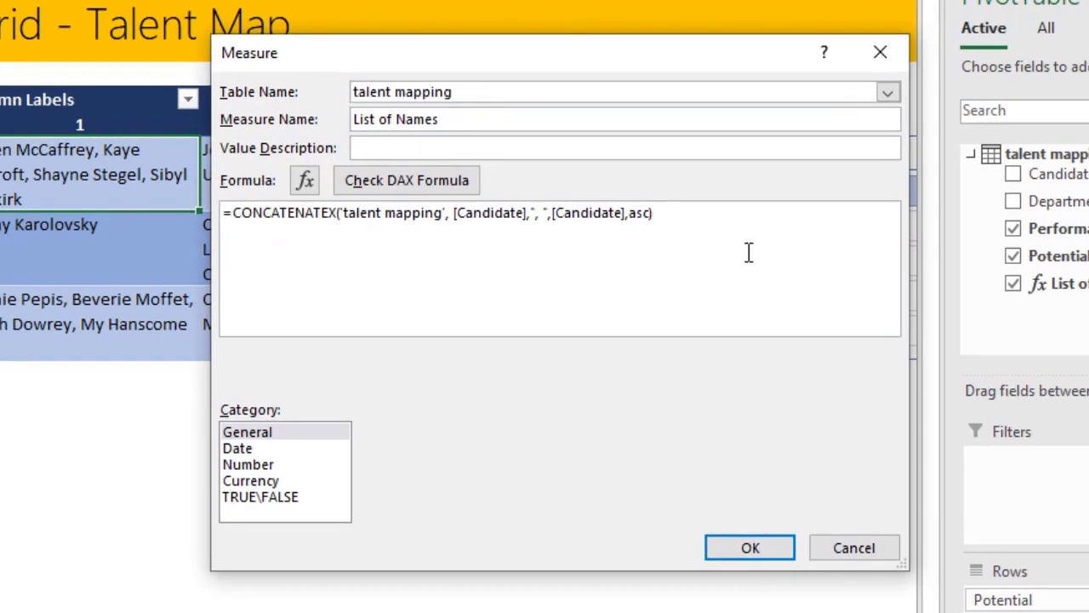
scroll(738, 251, up, 3)
scroll(736, 257, up, 1)
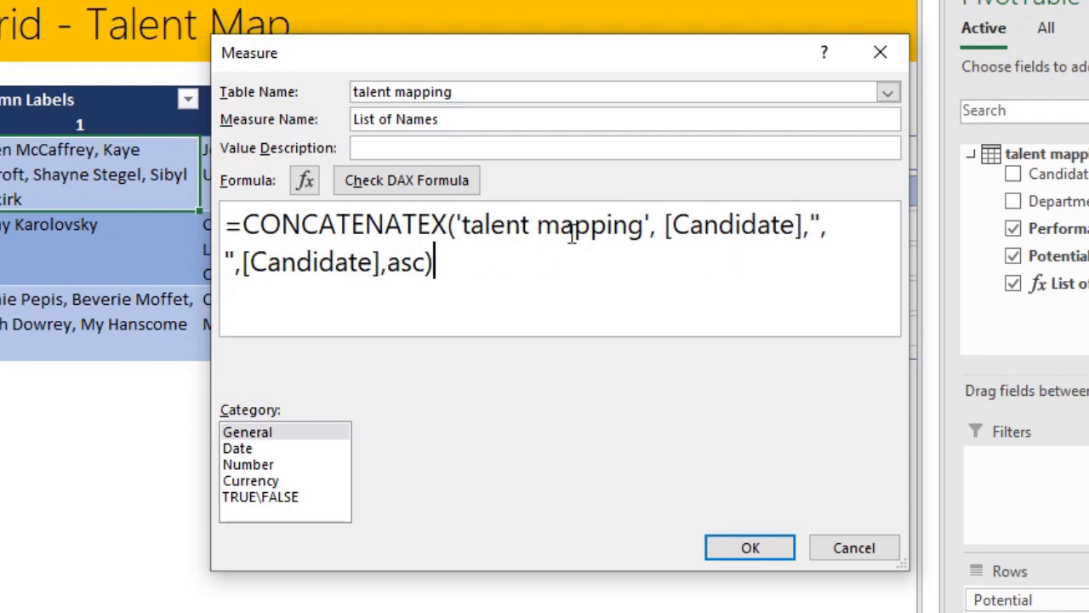
drag(666, 223, 811, 223)
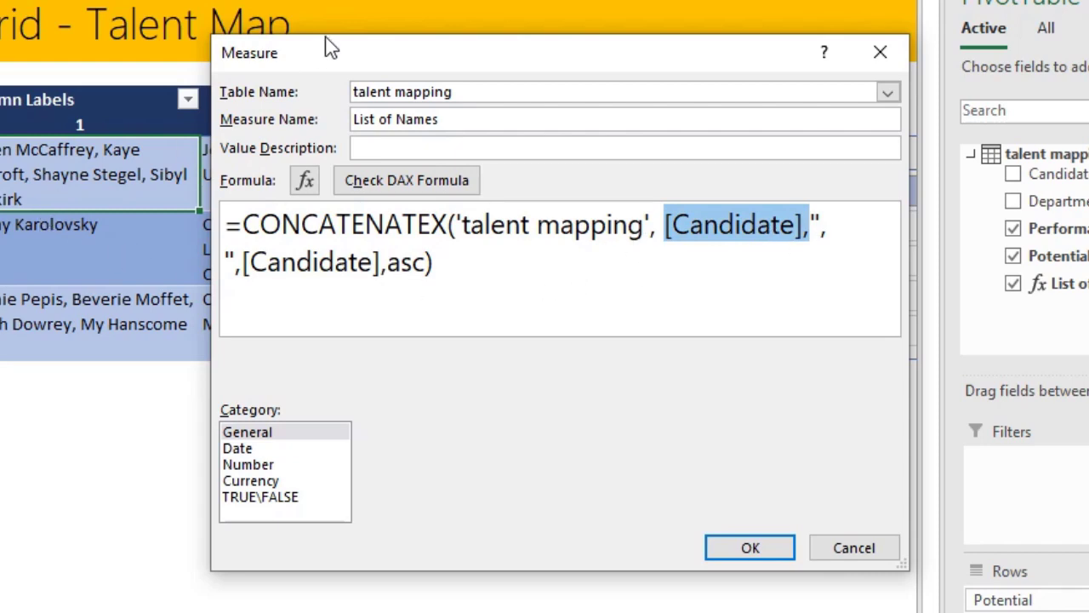
drag(328, 45, 622, 99)
drag(566, 0, 504, 50)
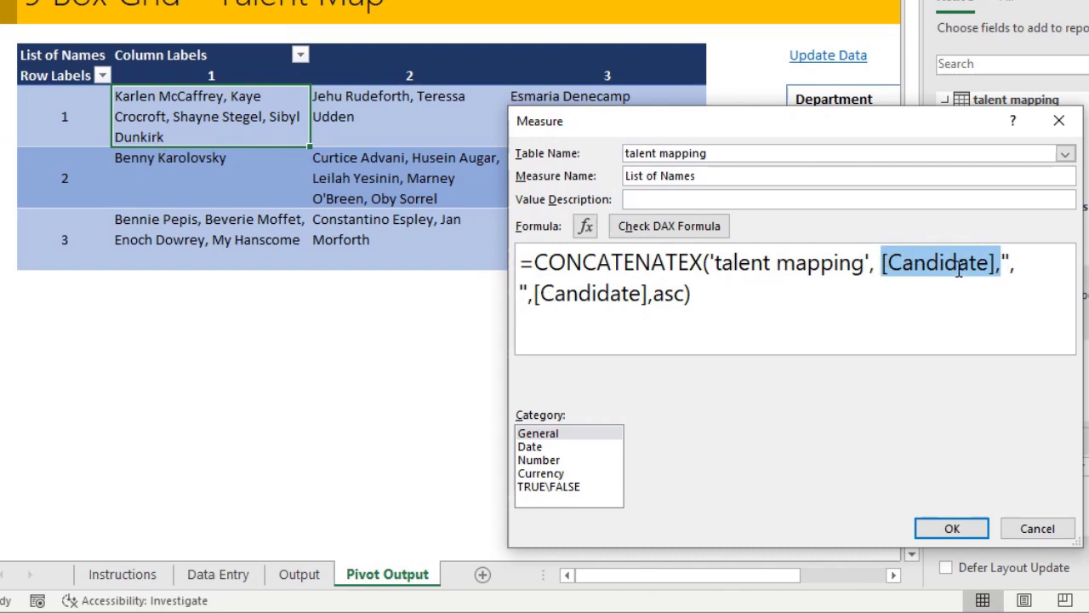
click(1020, 261)
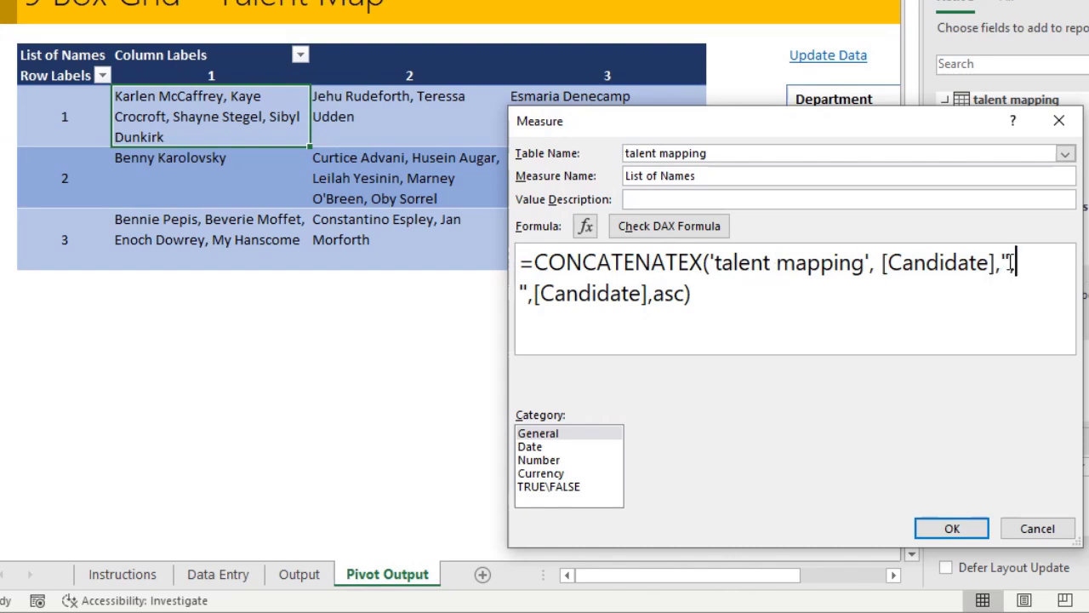
drag(1010, 262, 515, 292)
double_click(656, 296)
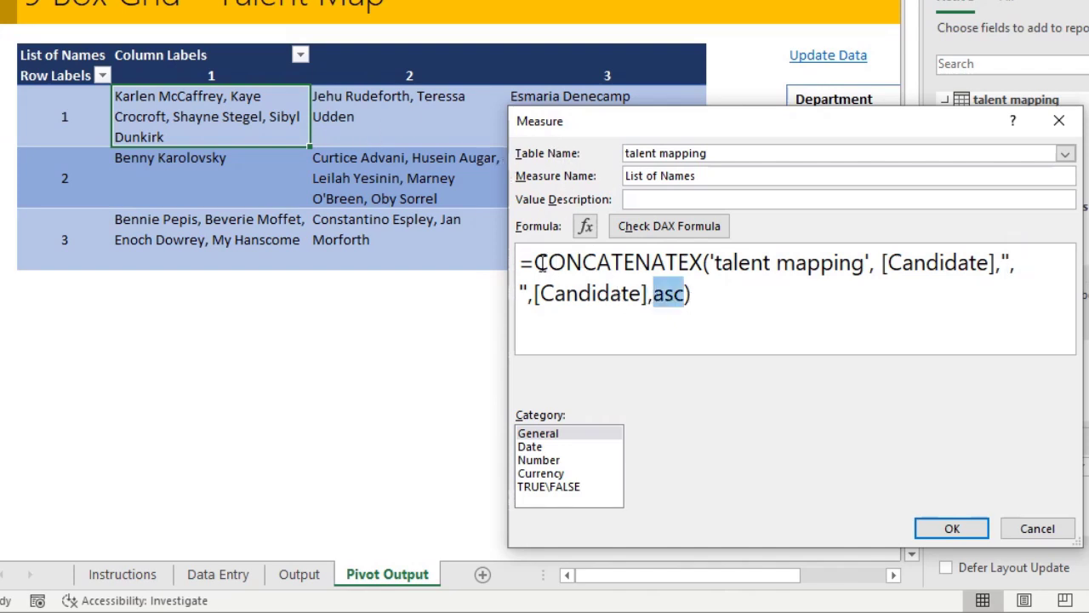
drag(539, 263, 795, 306)
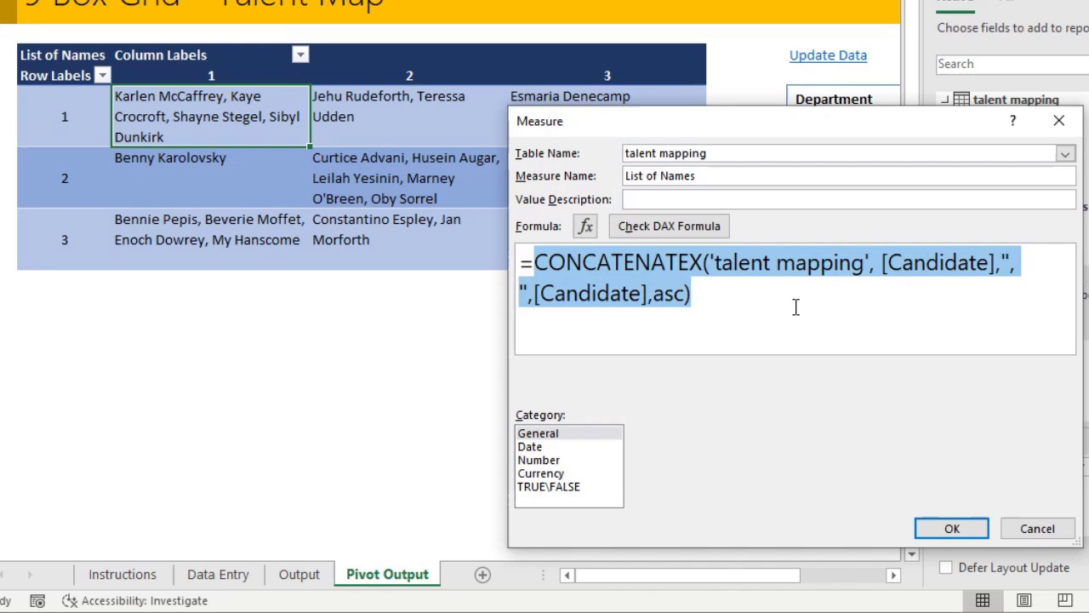
click(1037, 528)
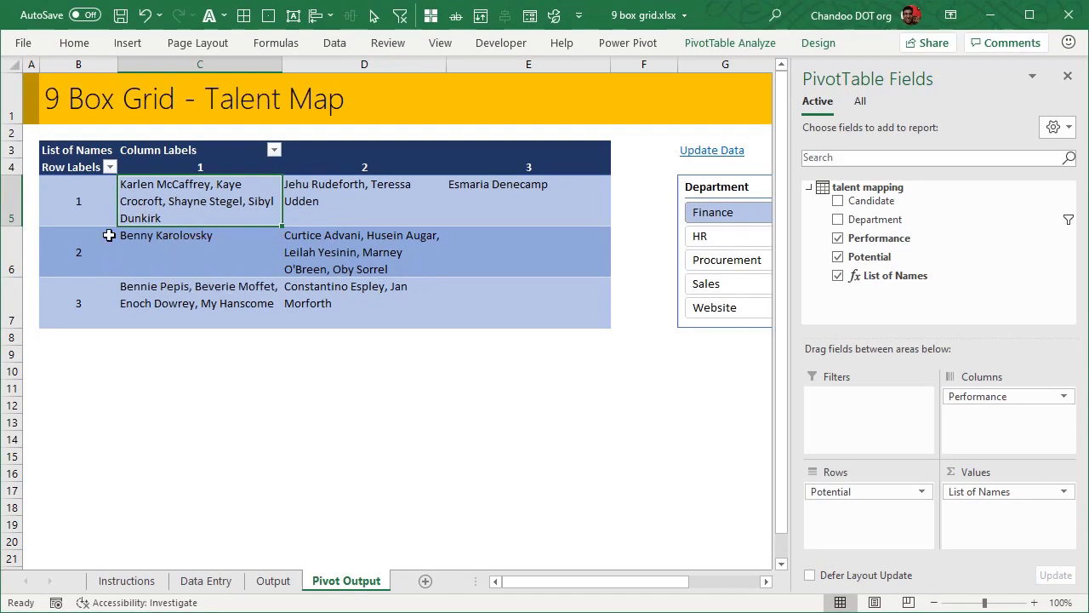
Step: Try HR, Procurement, then Finance plus HR in the Department slicer, leave it on HR, and go to Data Entry
click(158, 243)
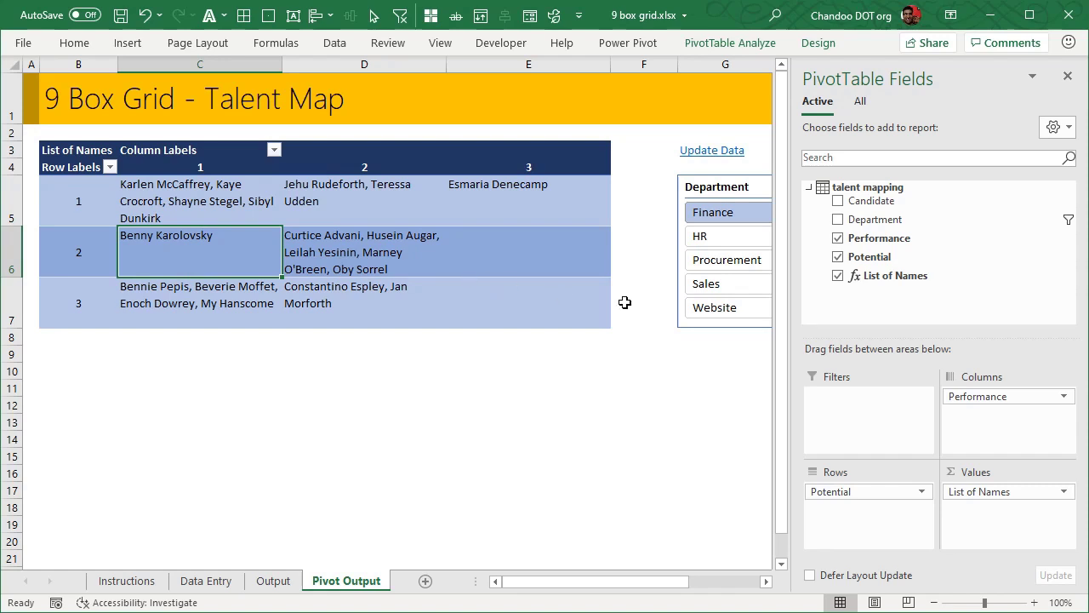
click(699, 241)
click(713, 260)
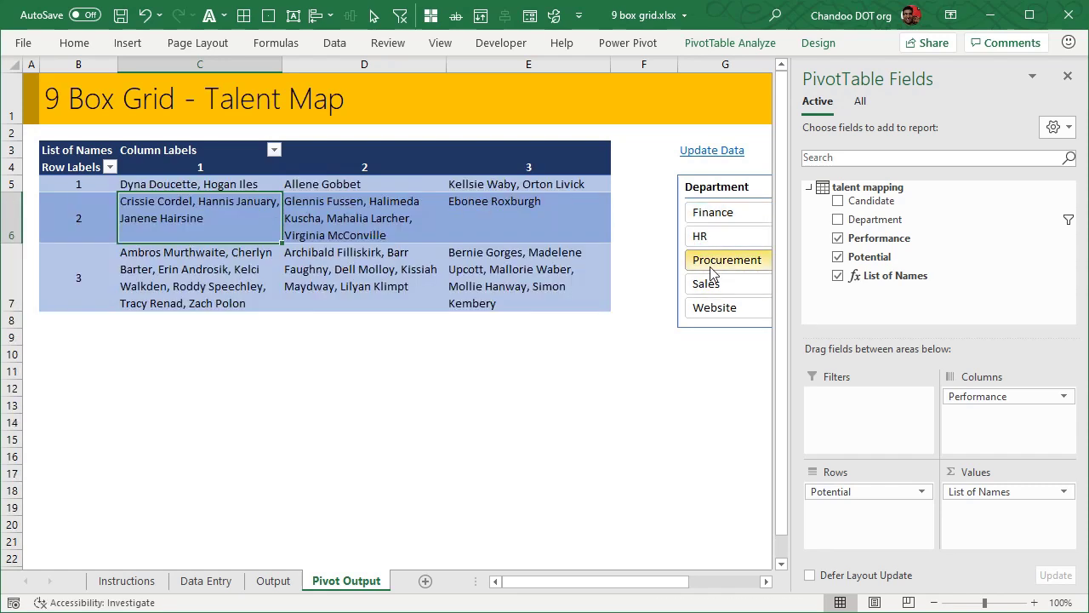
drag(710, 212, 705, 237)
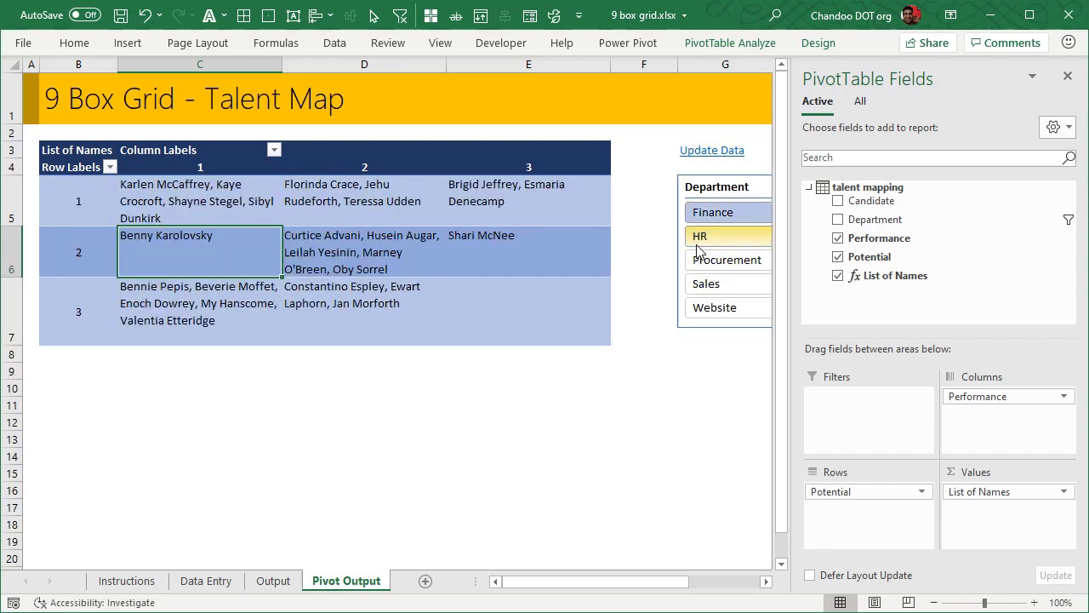
click(706, 237)
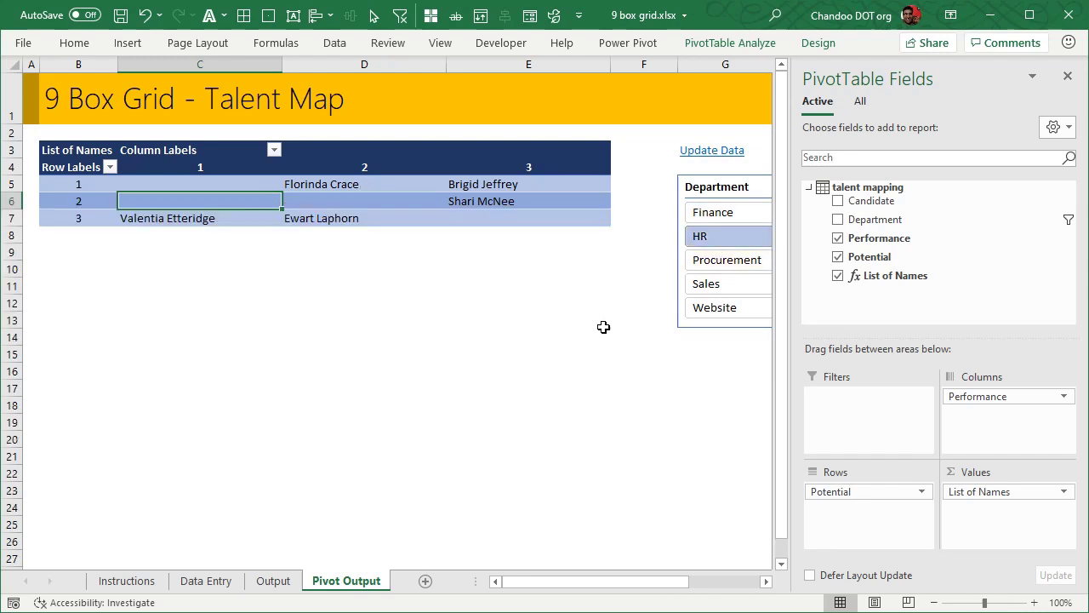
click(207, 581)
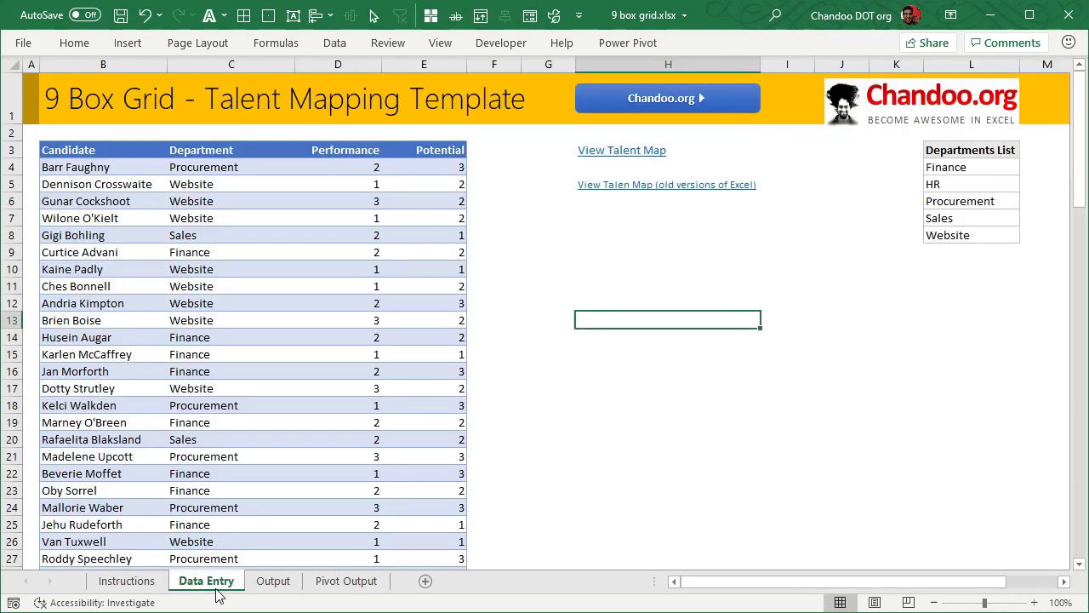
Step: Look through the Pivot Output and Data Entry sheets, ending on the Output sheet's Sales grid
click(347, 582)
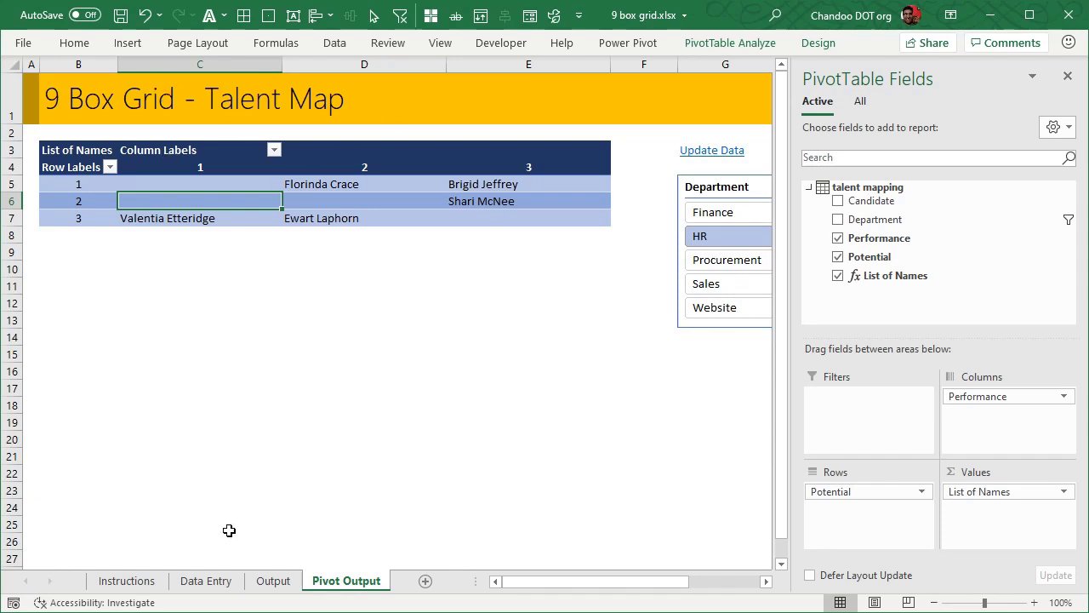
click(204, 582)
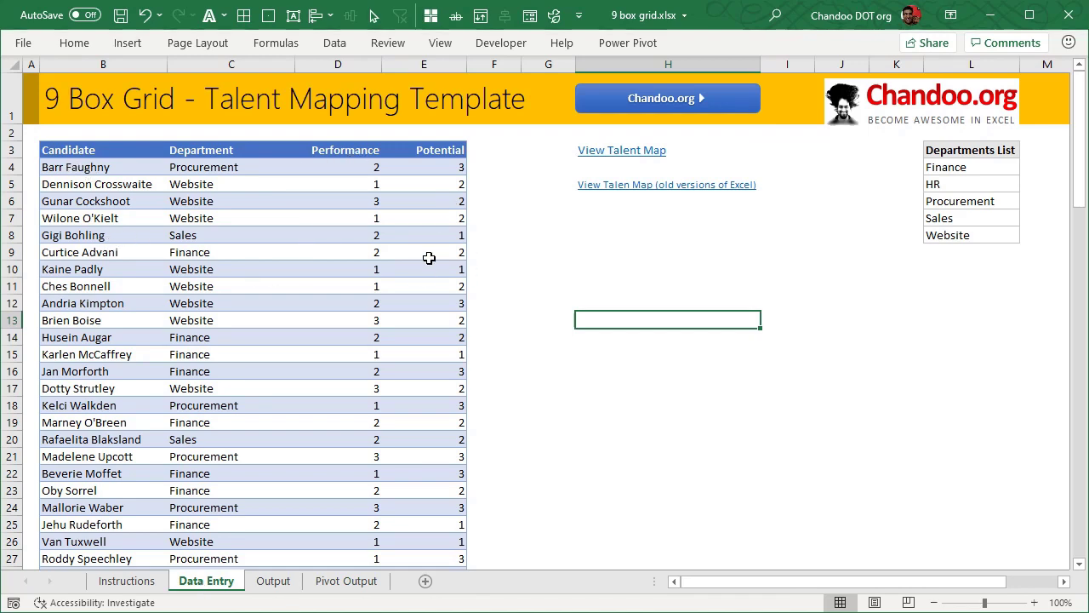
click(269, 583)
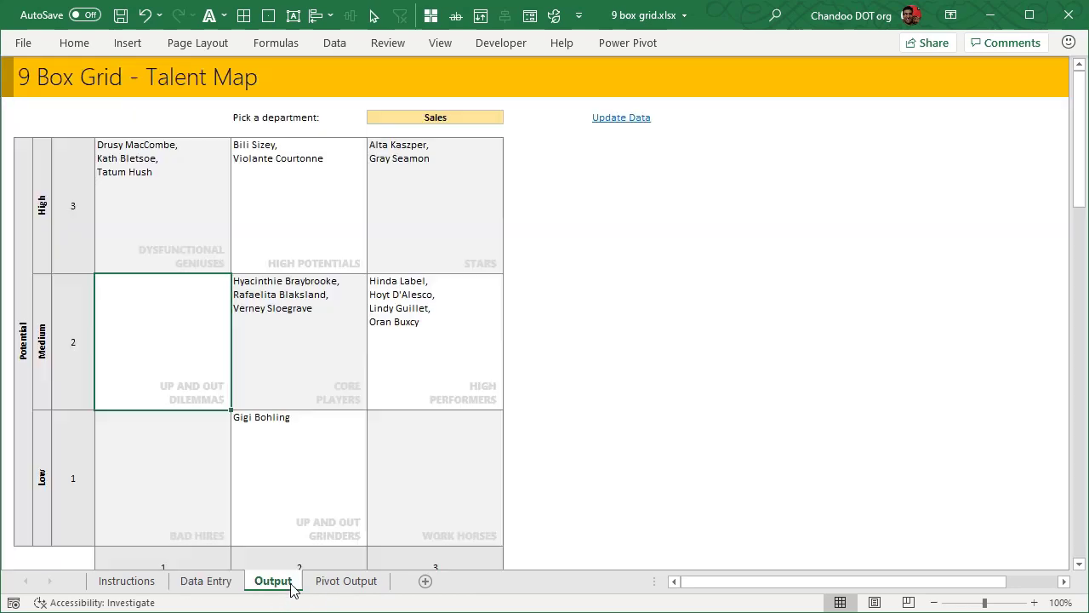
scroll(426, 358, down, 1)
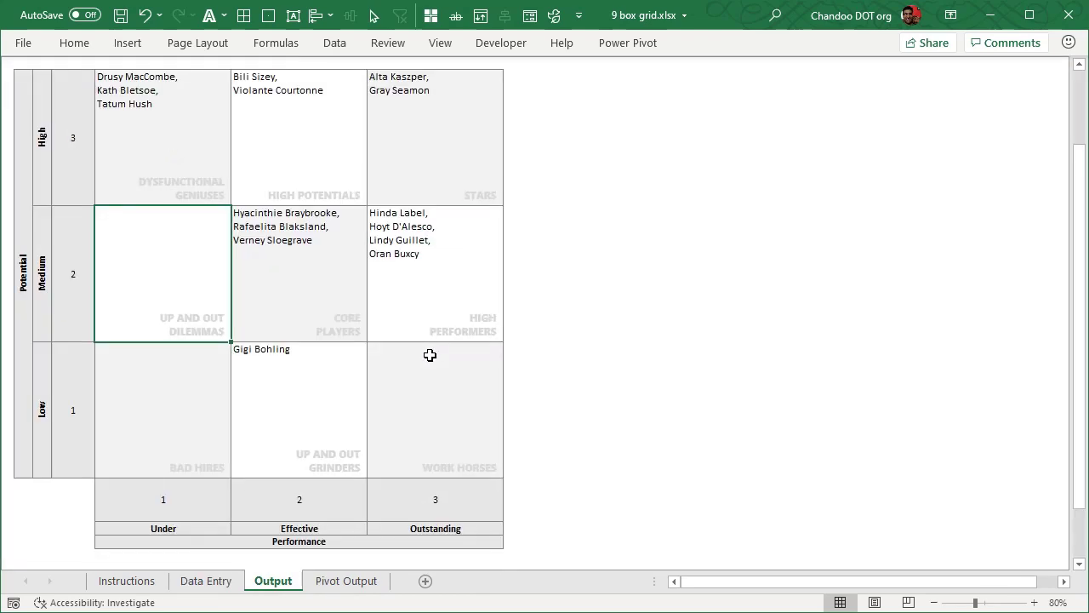
scroll(428, 355, up, 1)
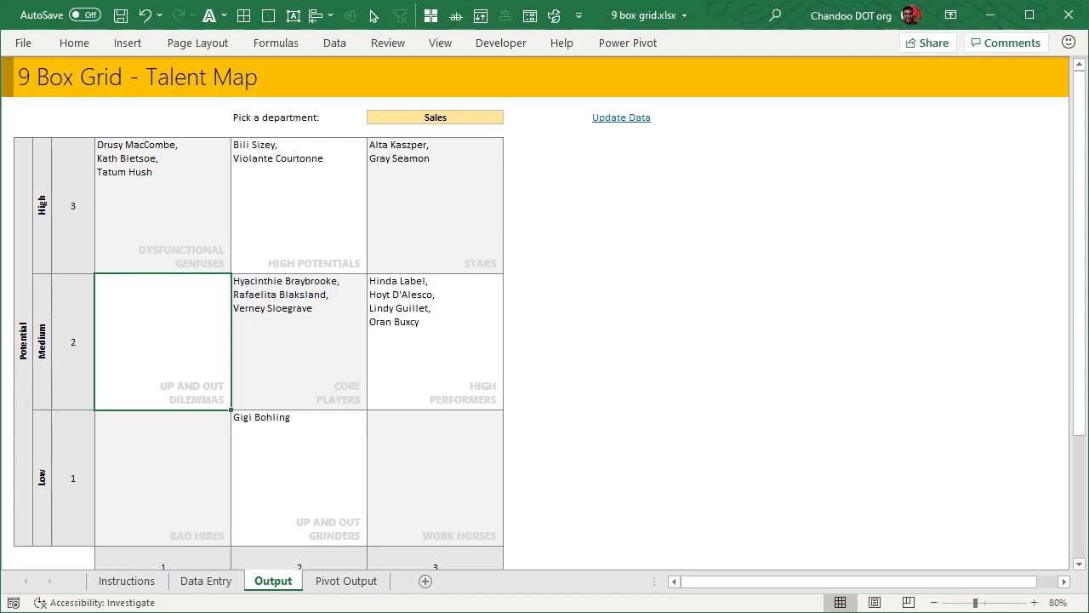
Step: Show the Instructions sheet with the 9 Box Grid template's usage steps
click(117, 587)
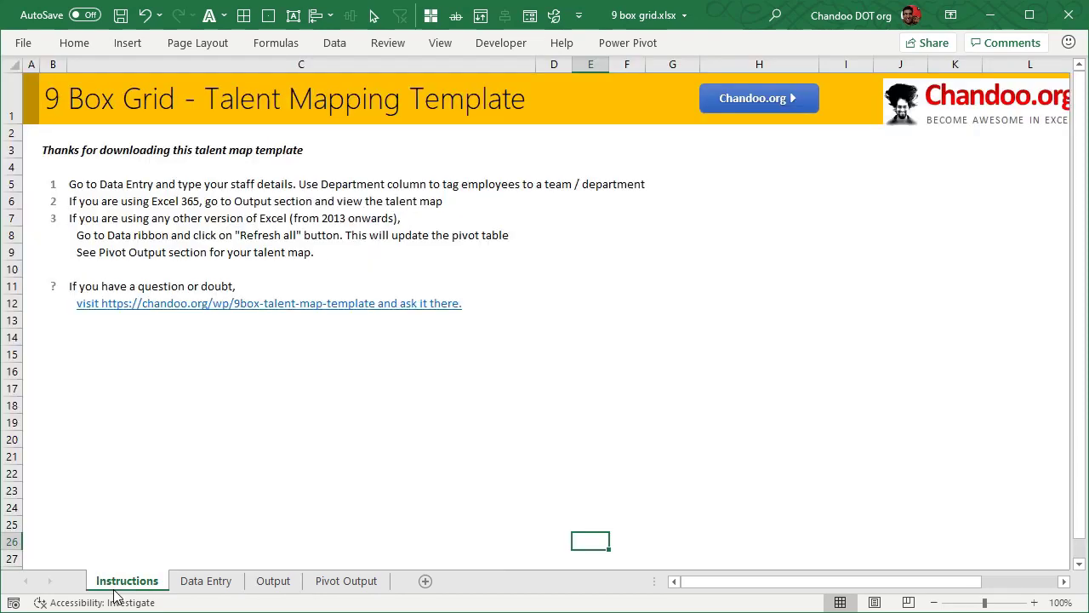